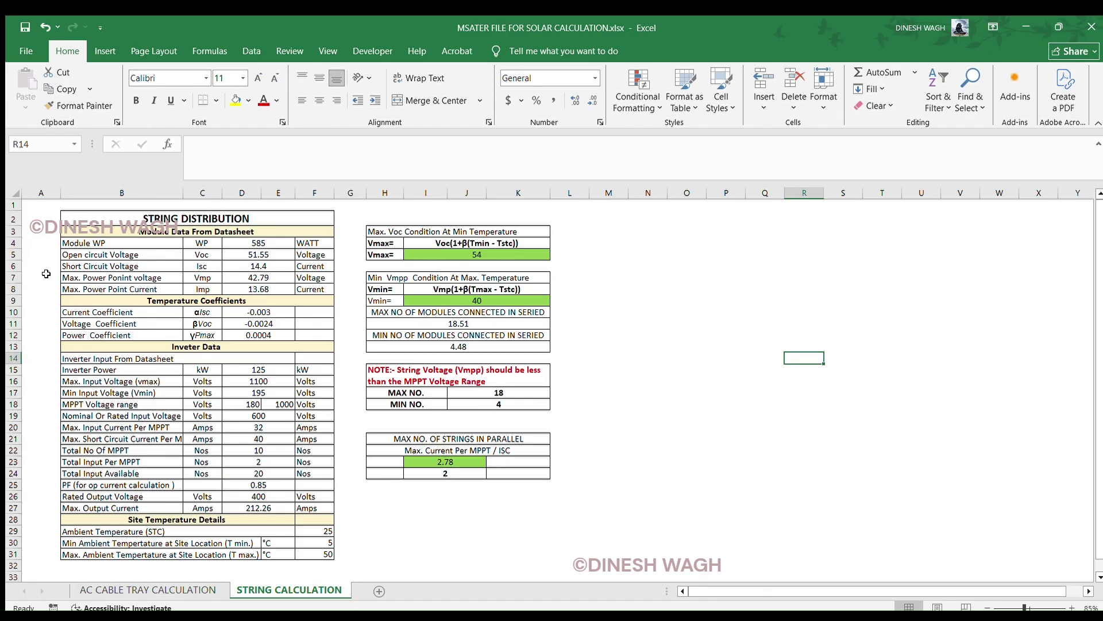
# - Review the Module Data From Datasheet block: Module WP, Voc, Isc, Vmp and Imp 13.68
pyautogui.scroll(1, 44, 267)
pyautogui.scroll(2, 75, 281)
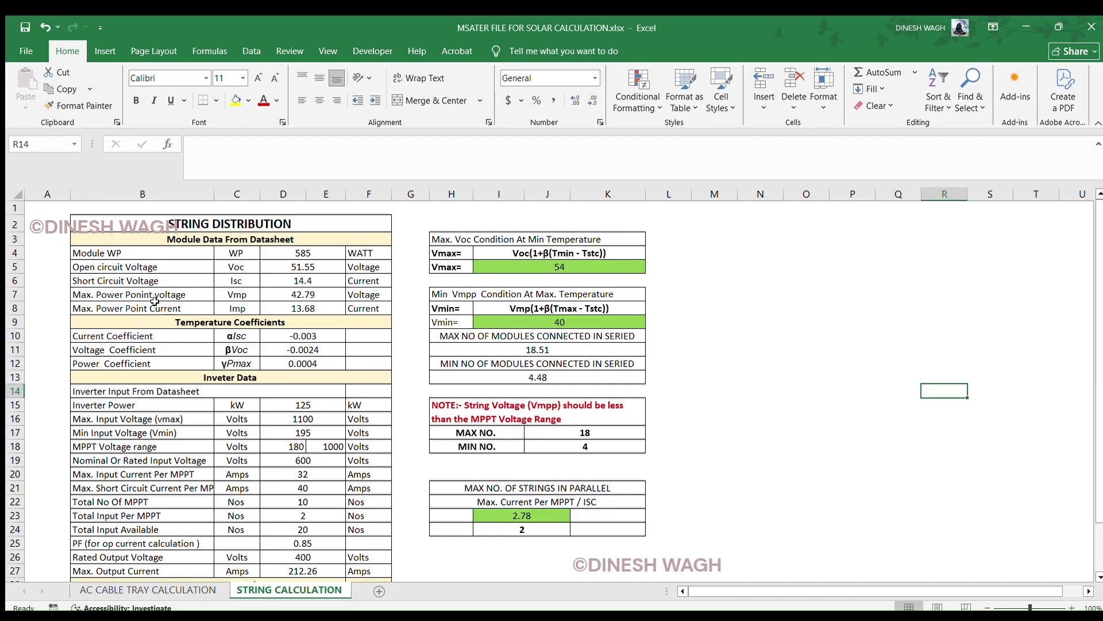
pyautogui.click(218, 238)
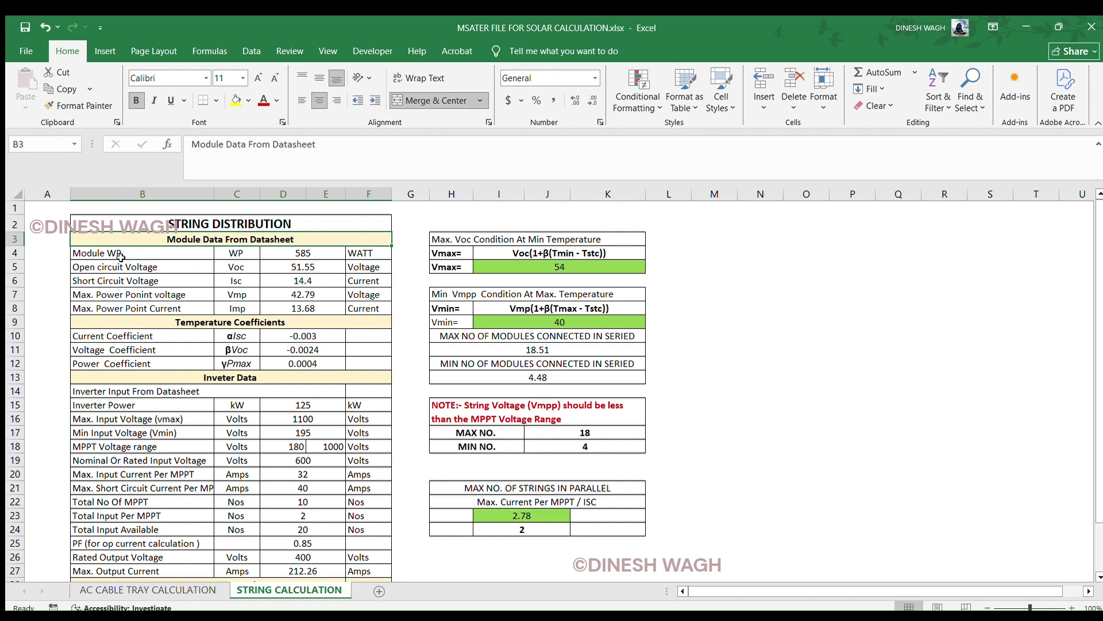
pyautogui.moveTo(109, 255); pyautogui.dragTo(335, 308)
pyautogui.moveTo(188, 257); pyautogui.dragTo(353, 254)
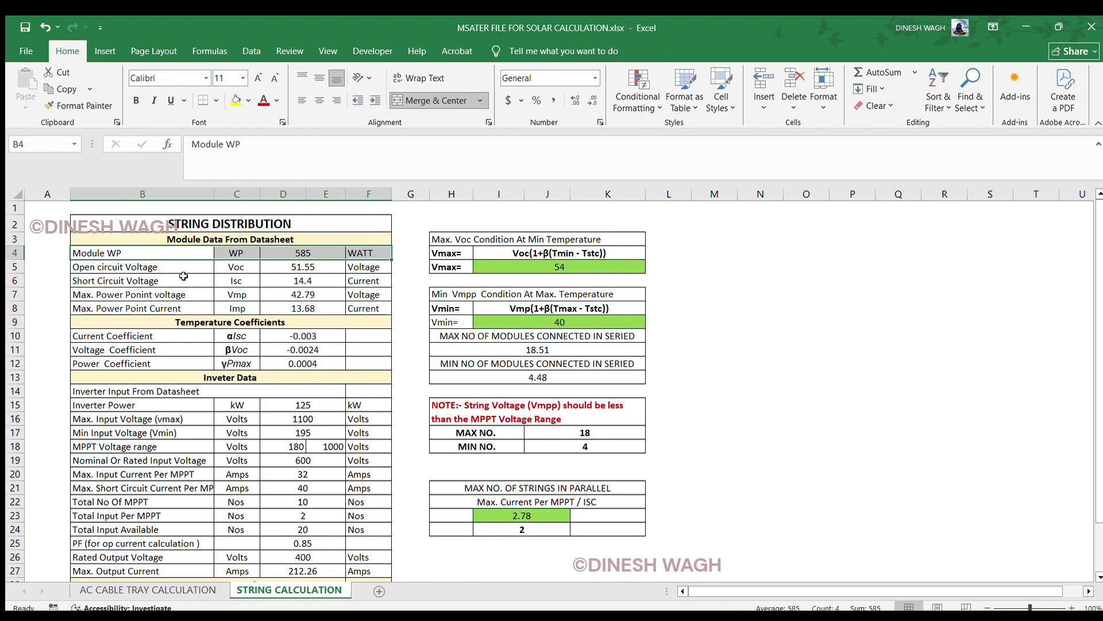
pyautogui.moveTo(168, 271); pyautogui.dragTo(349, 265)
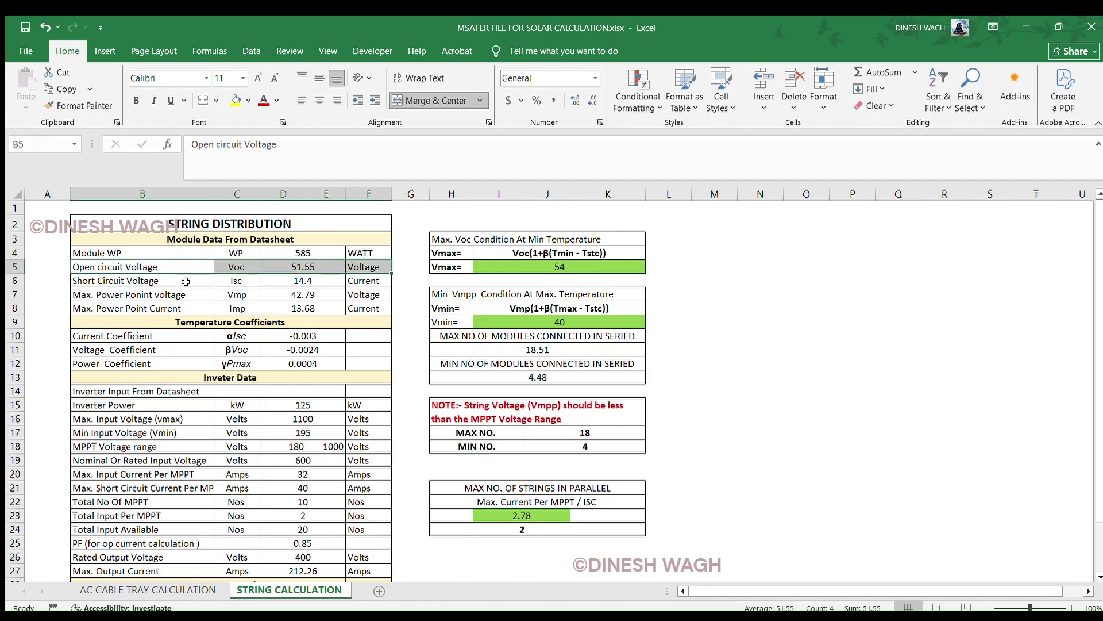
pyautogui.moveTo(185, 282); pyautogui.dragTo(348, 281)
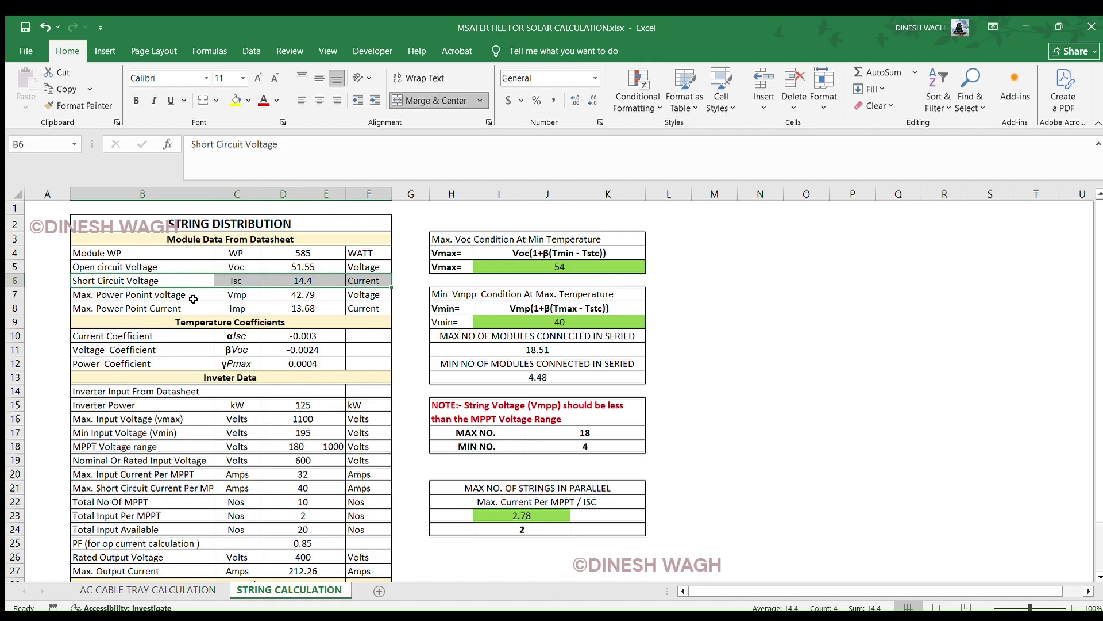
pyautogui.moveTo(184, 298); pyautogui.dragTo(352, 294)
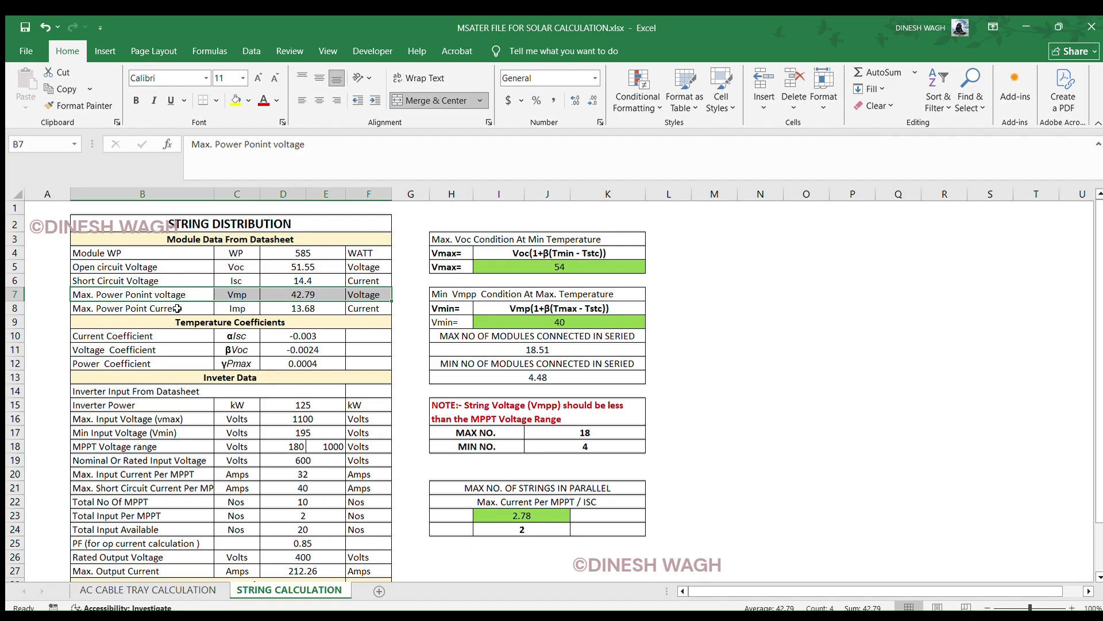
pyautogui.moveTo(178, 308); pyautogui.dragTo(368, 309)
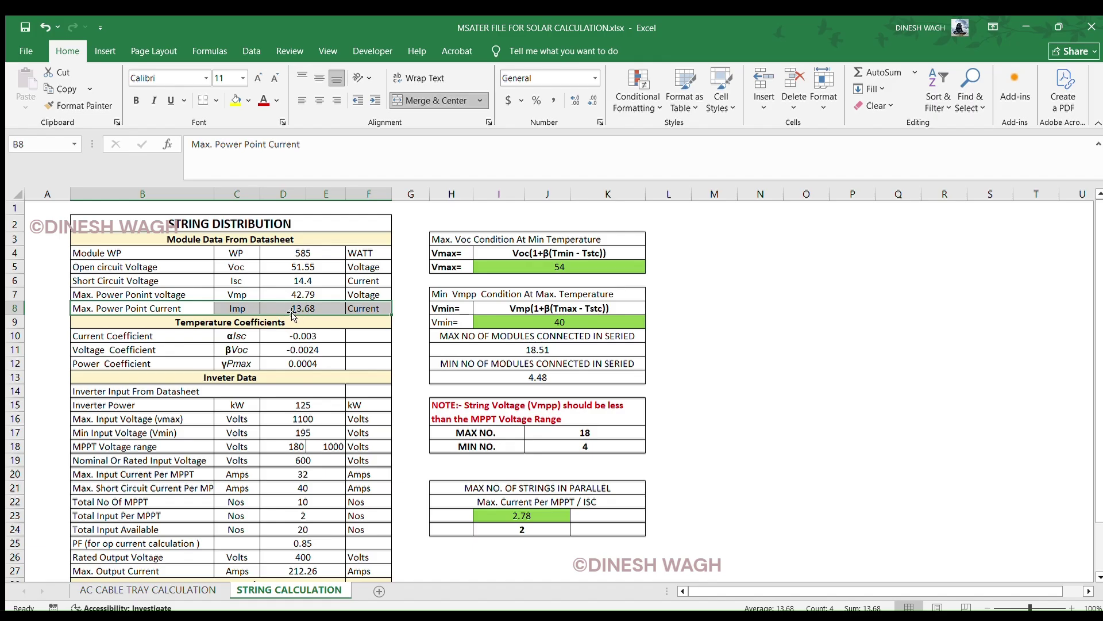
pyautogui.click(296, 309)
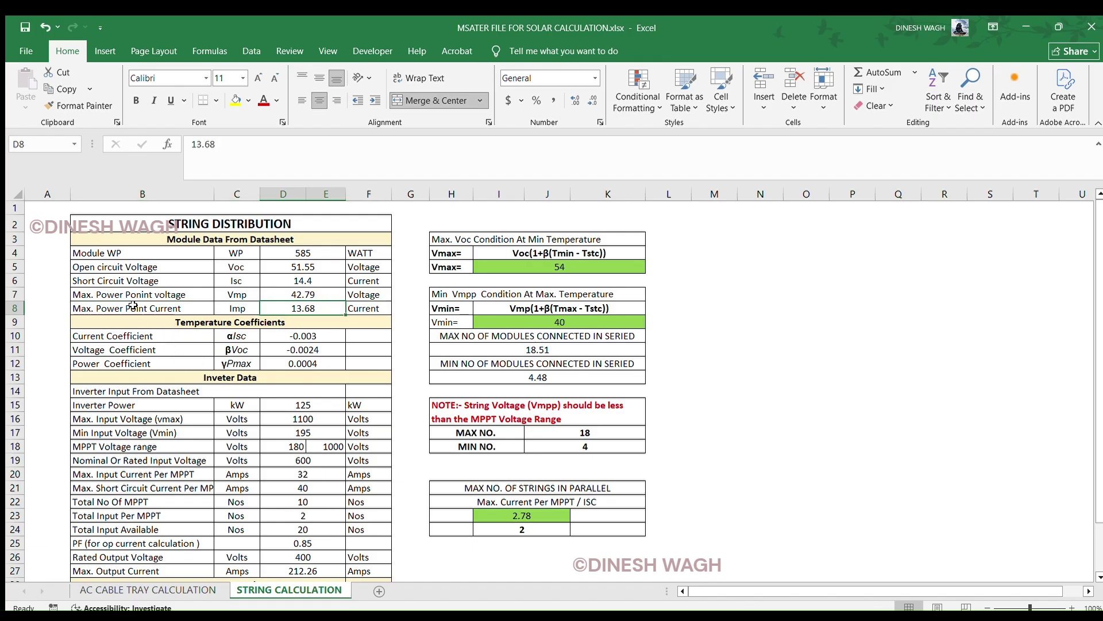
pyautogui.moveTo(98, 224); pyautogui.dragTo(309, 311)
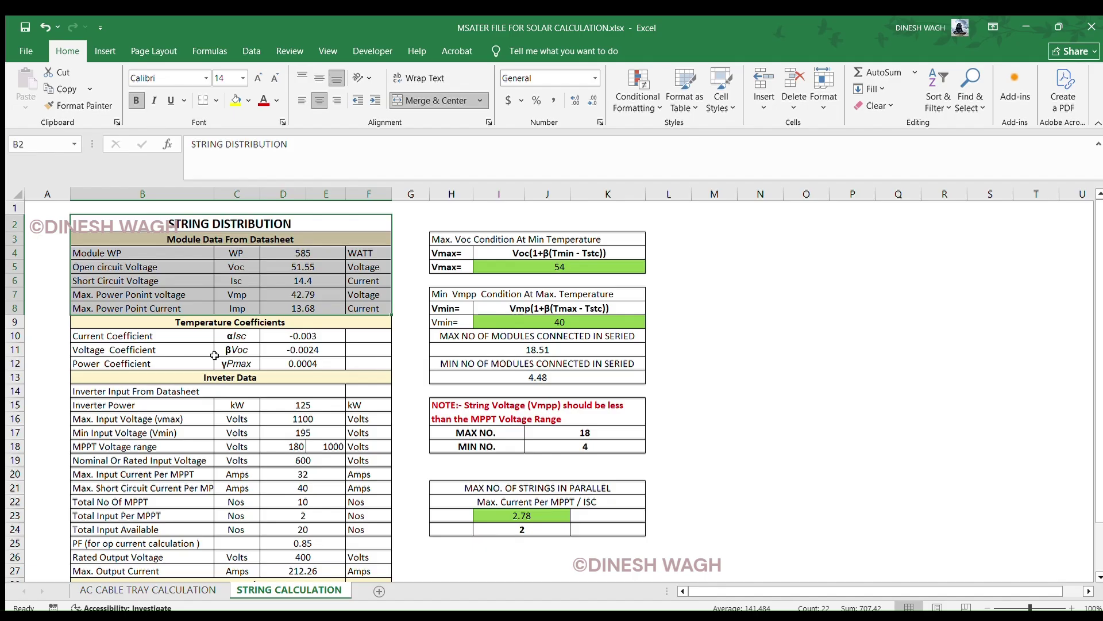
# - Review the Temperature Coefficients rows for current (αIsc), voltage and power
pyautogui.click(208, 322)
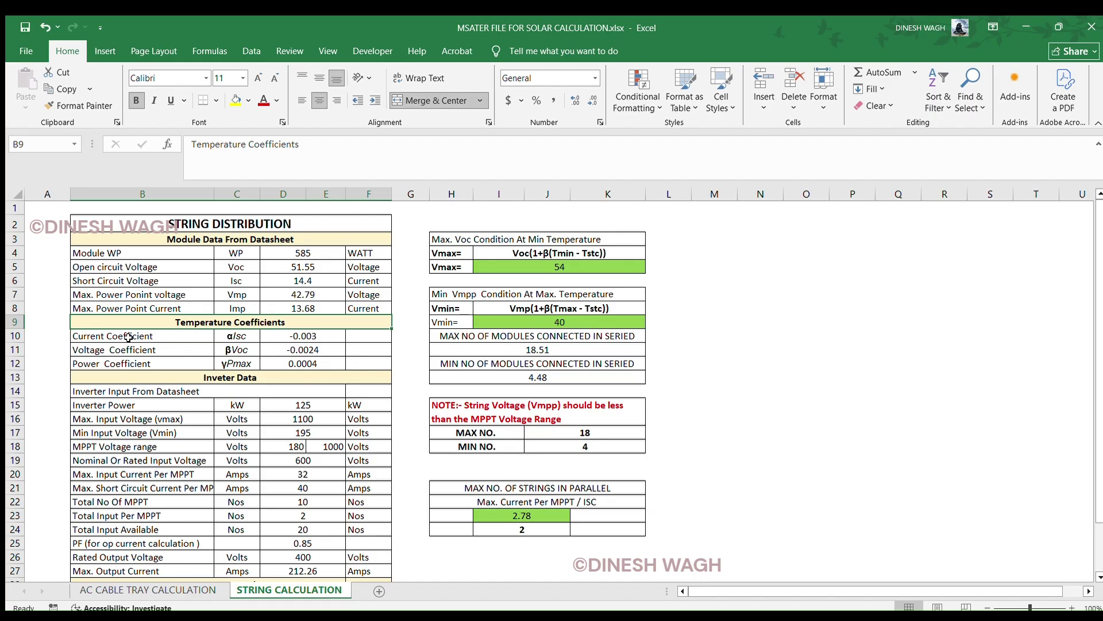
pyautogui.click(216, 336)
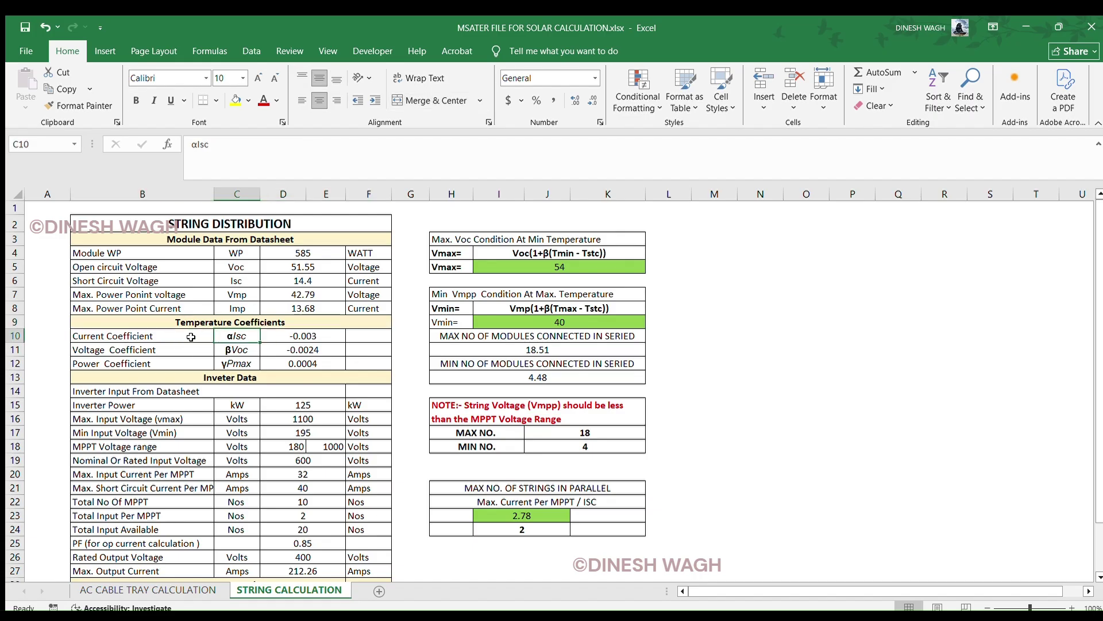
pyautogui.click(199, 322)
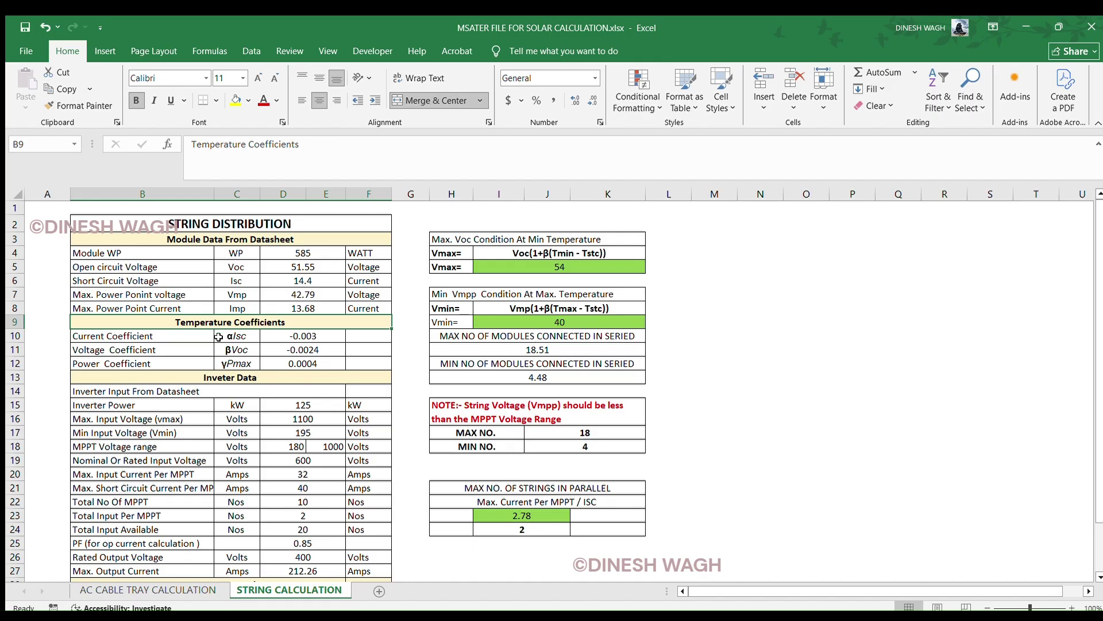
pyautogui.moveTo(198, 337); pyautogui.dragTo(327, 337)
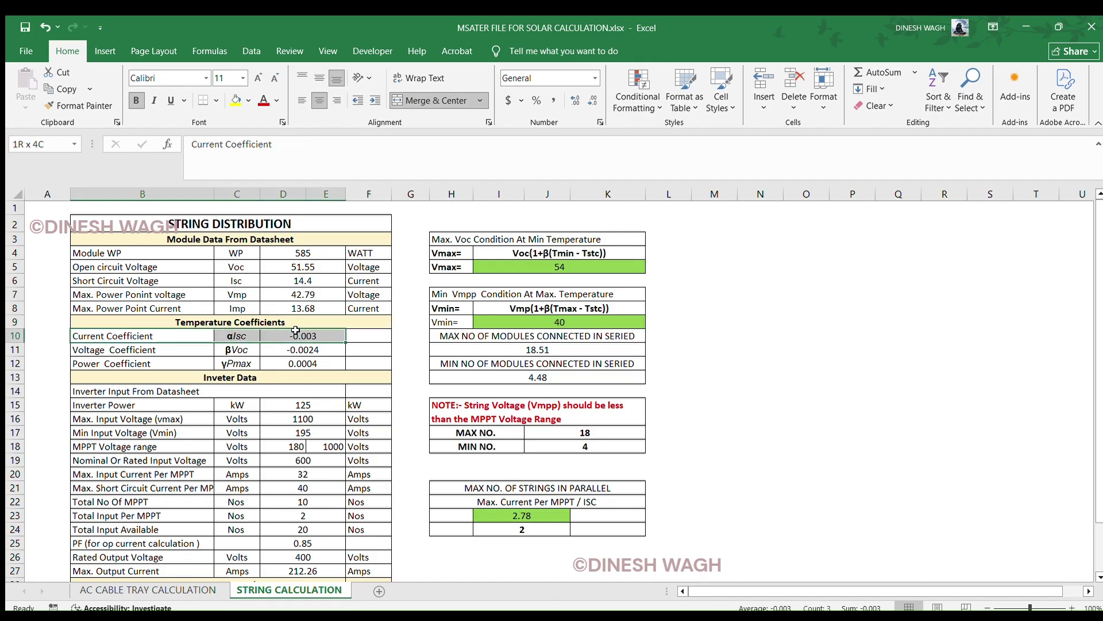
pyautogui.click(179, 350)
pyautogui.press('Up')
pyautogui.press('Right')
pyautogui.press('Right')
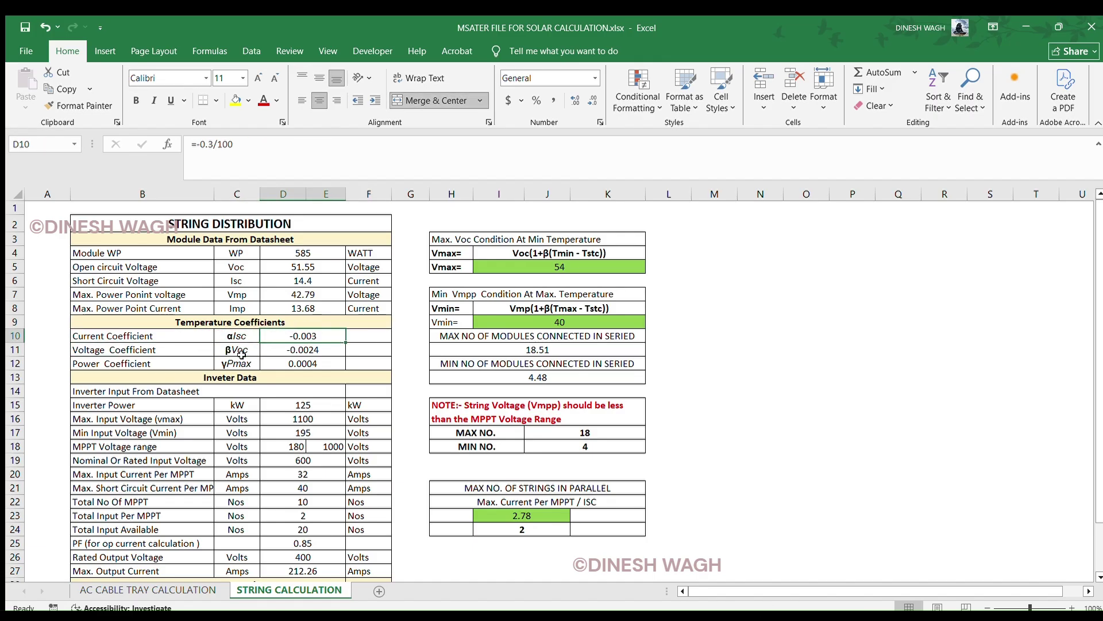
pyautogui.moveTo(165, 352); pyautogui.dragTo(313, 350)
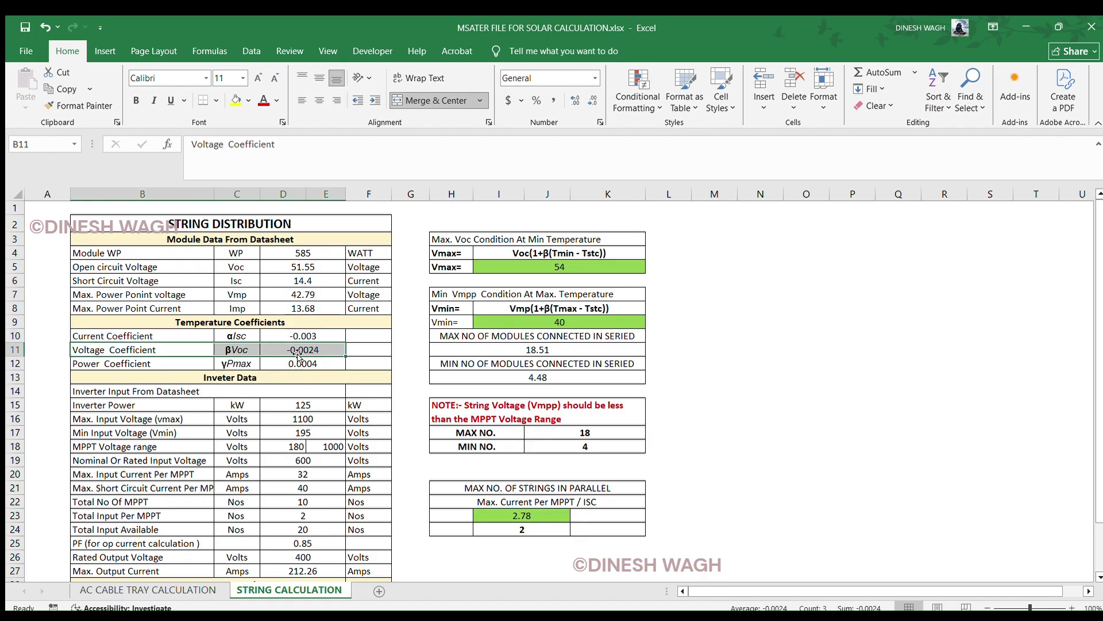
pyautogui.moveTo(198, 364); pyautogui.dragTo(286, 363)
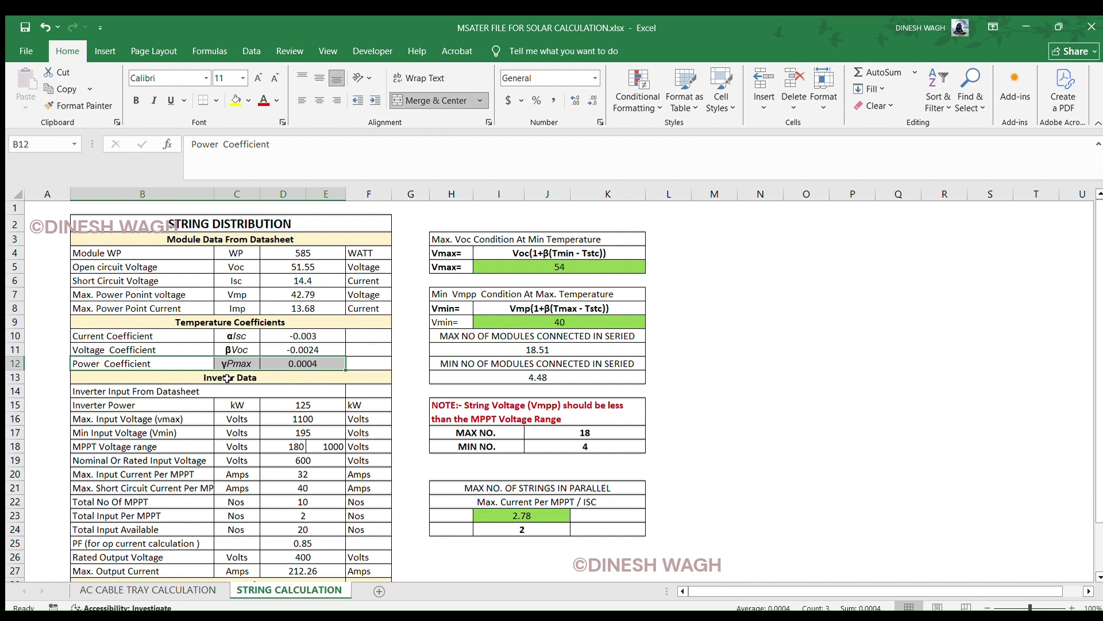
# - Review the Inverter Data: inverter power, maximum and minimum input voltage, and MPPT voltage range
pyautogui.scroll(-2, 260, 361)
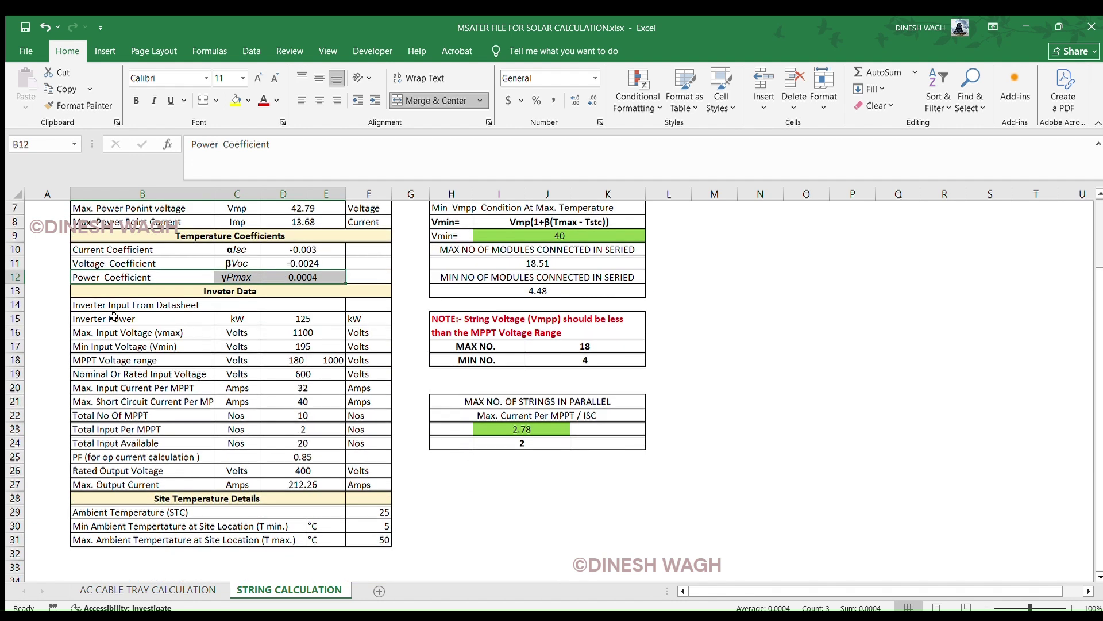
pyautogui.scroll(1, 114, 316)
pyautogui.scroll(1, 114, 322)
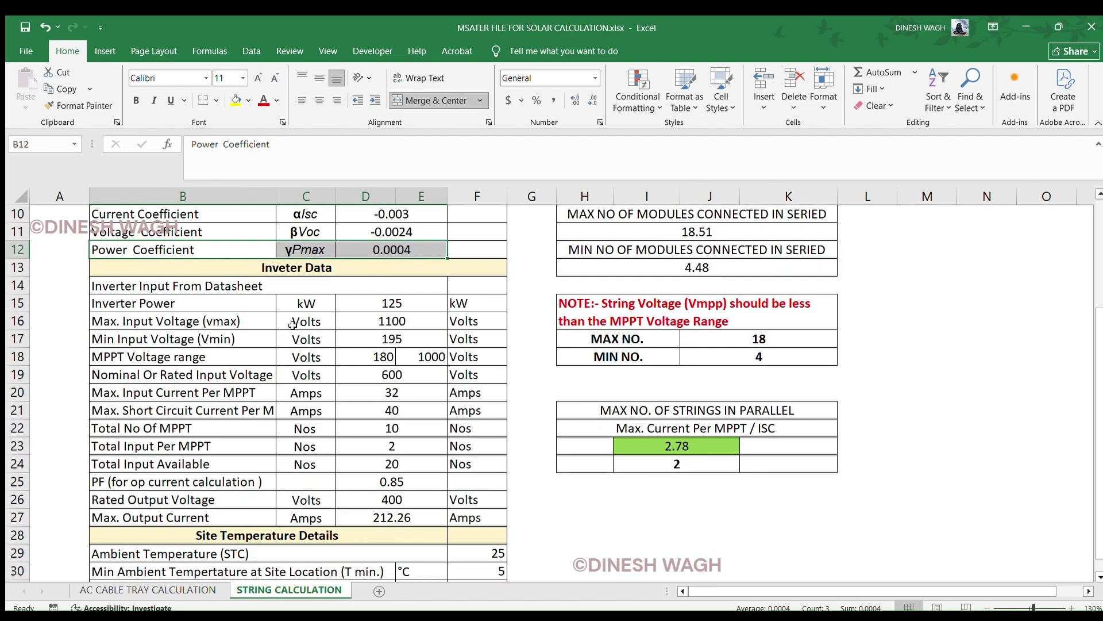
pyautogui.click(296, 271)
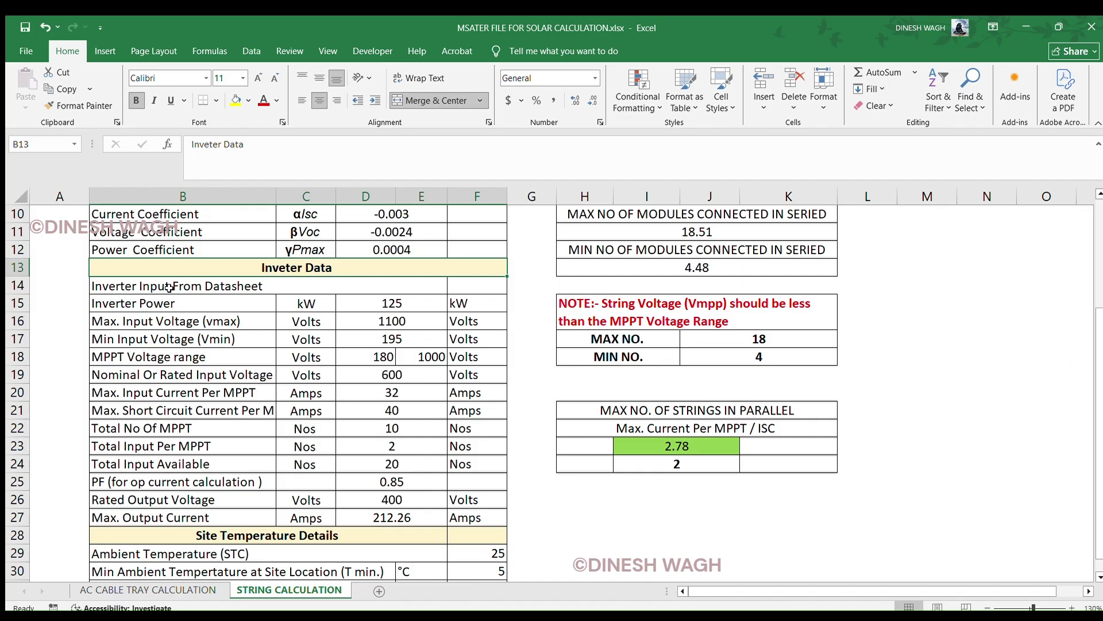
pyautogui.click(281, 286)
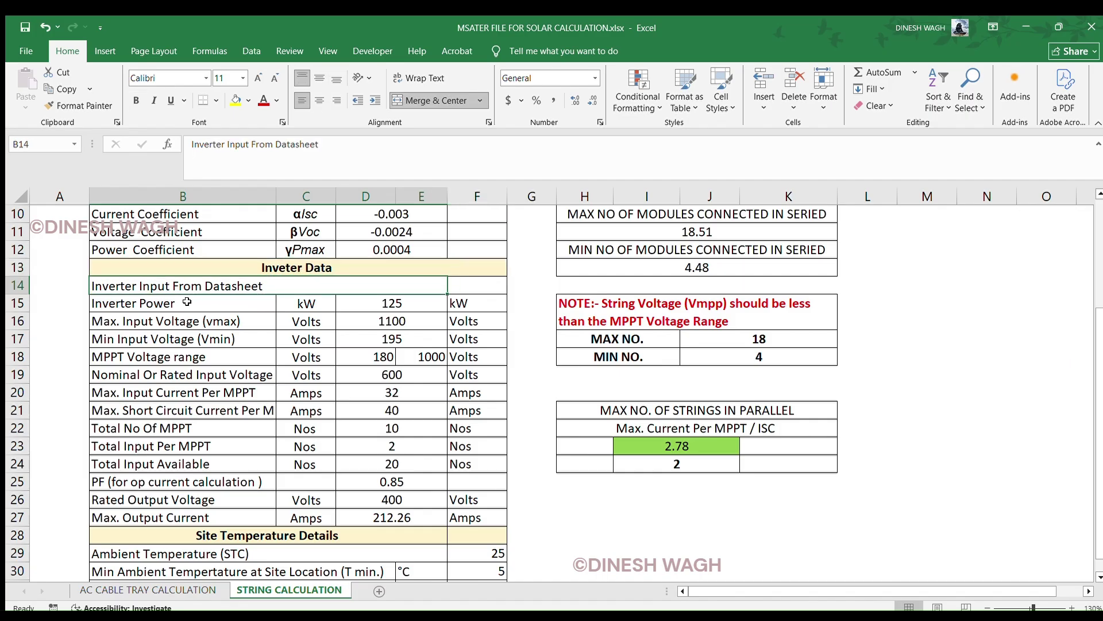
pyautogui.moveTo(187, 301); pyautogui.dragTo(467, 304)
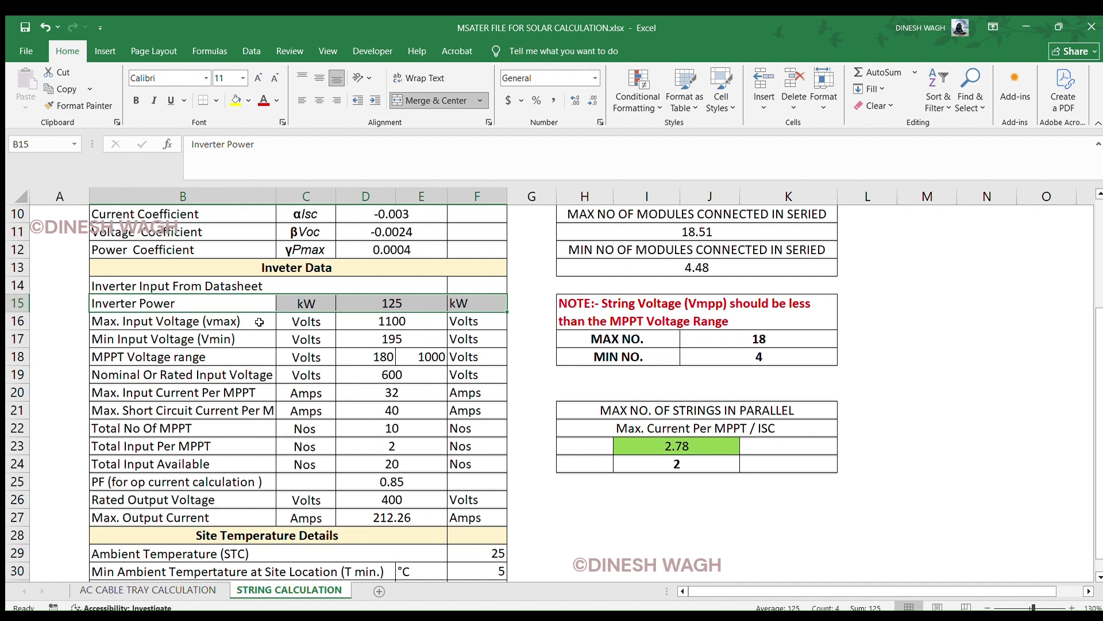
pyautogui.moveTo(257, 322); pyautogui.dragTo(474, 325)
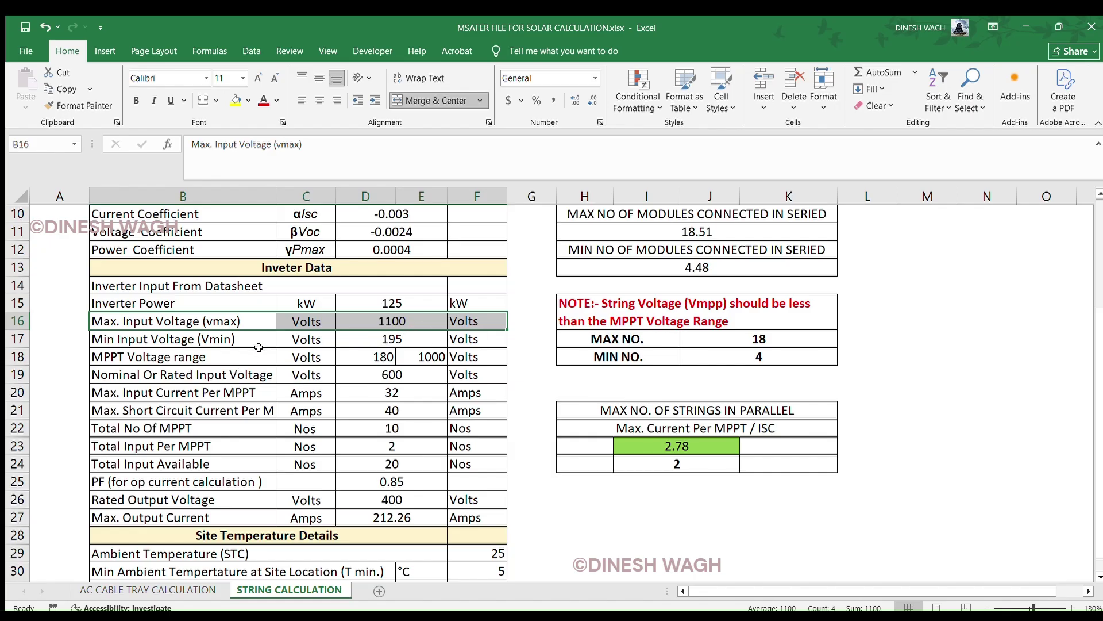
pyautogui.moveTo(253, 345); pyautogui.dragTo(477, 340)
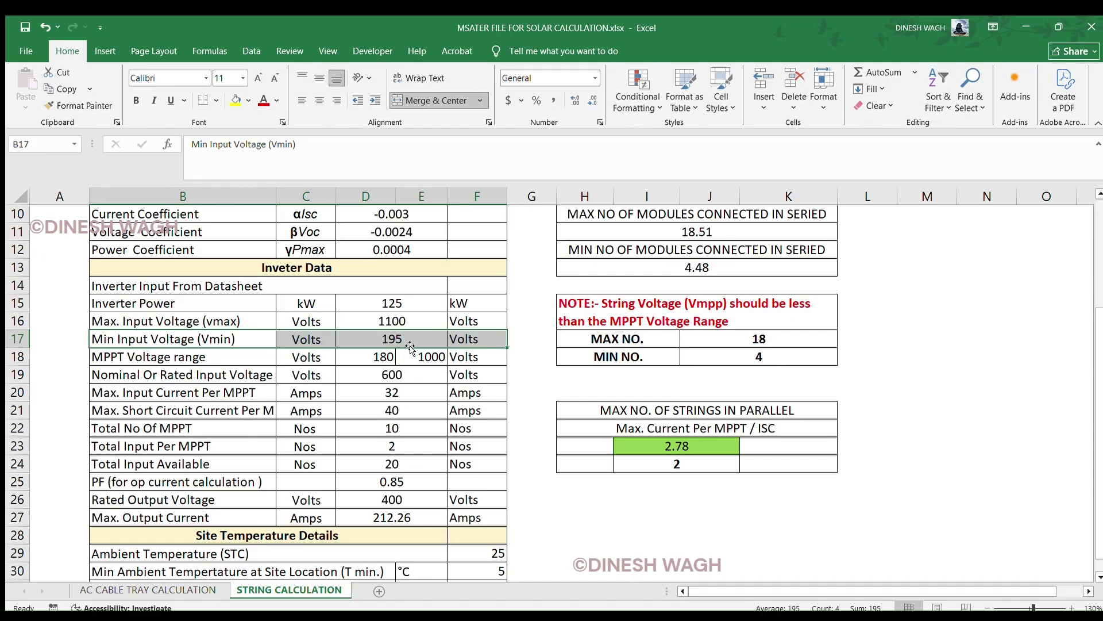
pyautogui.moveTo(245, 359); pyautogui.dragTo(460, 355)
# - Review the remaining inverter rows, from nominal input voltage through MPPT currents to total input available
pyautogui.scroll(-1, 357, 411)
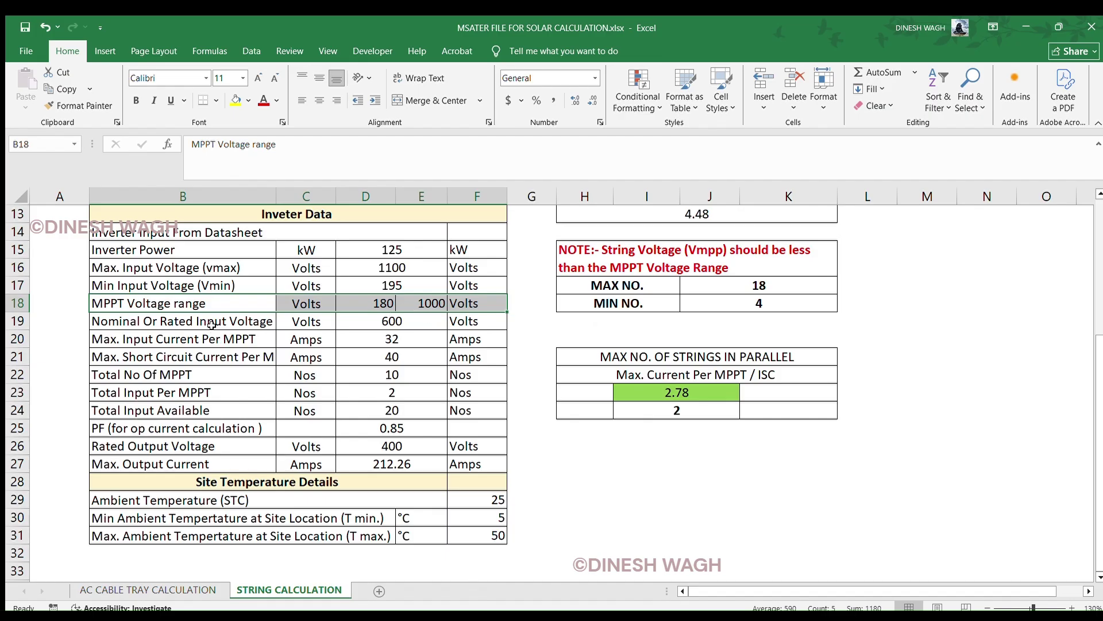
pyautogui.moveTo(211, 325); pyautogui.dragTo(402, 322)
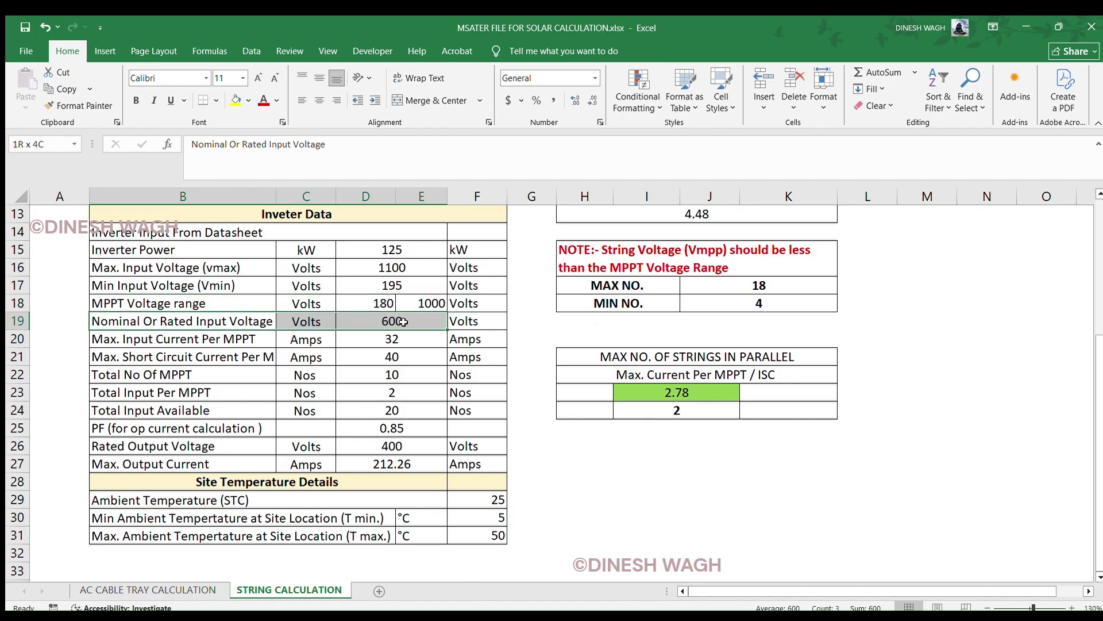
pyautogui.moveTo(183, 339); pyautogui.dragTo(459, 336)
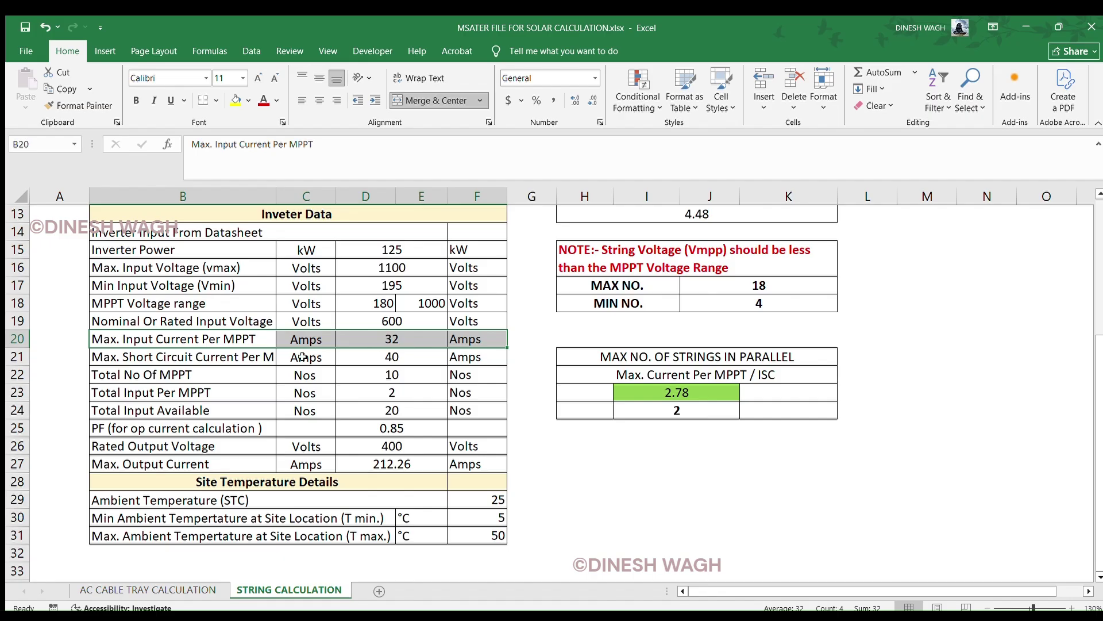
pyautogui.moveTo(253, 357); pyautogui.dragTo(474, 359)
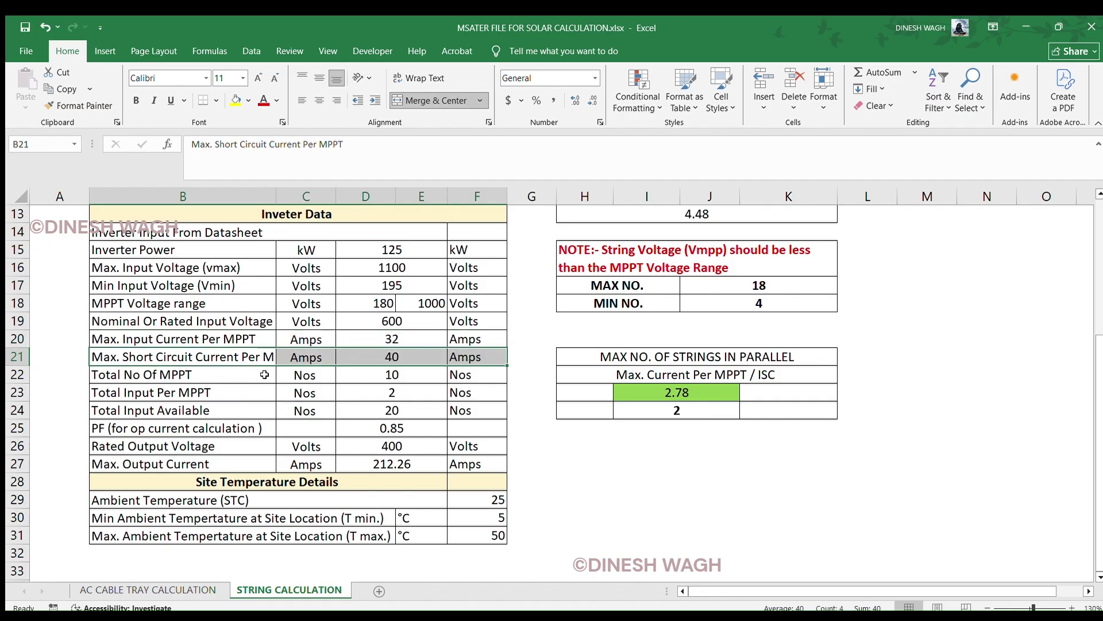
pyautogui.moveTo(265, 375); pyautogui.dragTo(468, 373)
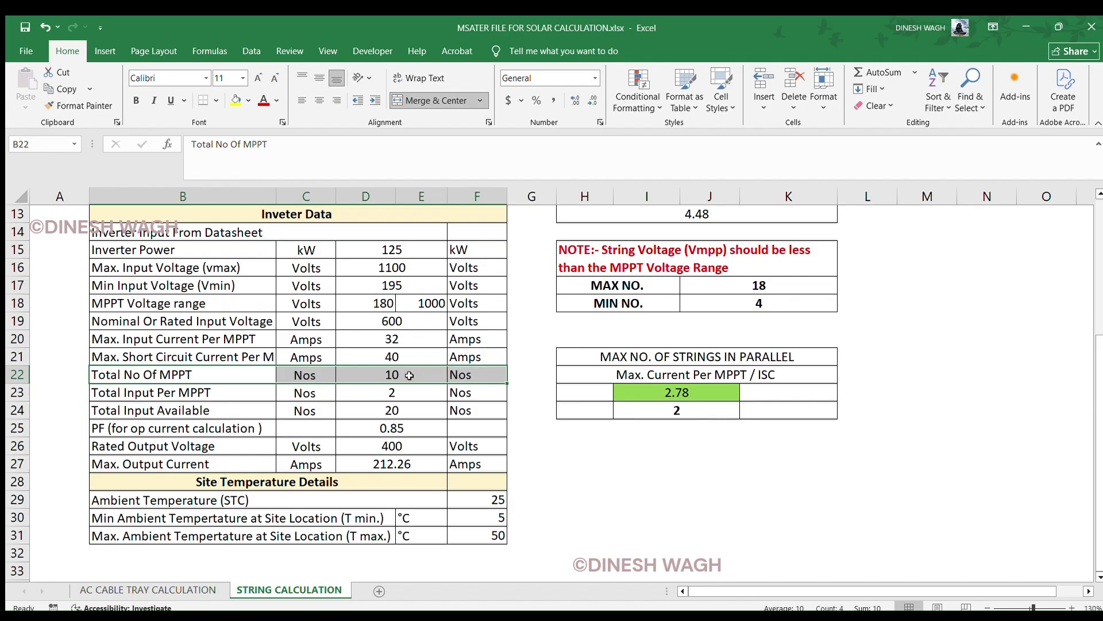
pyautogui.moveTo(213, 388); pyautogui.dragTo(457, 385)
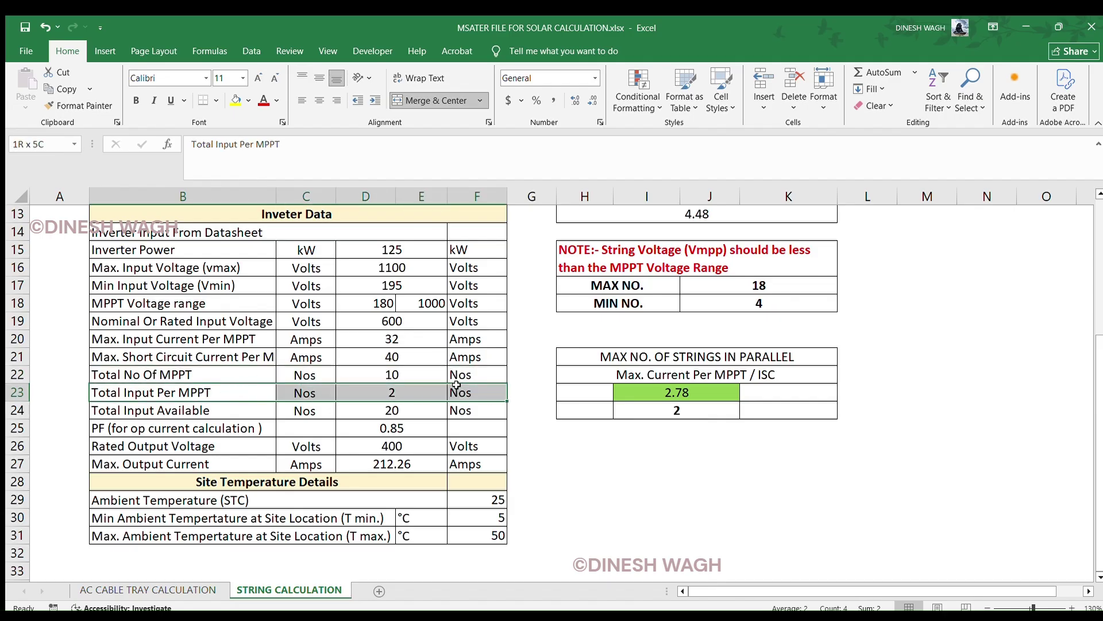
pyautogui.moveTo(242, 410); pyautogui.dragTo(460, 410)
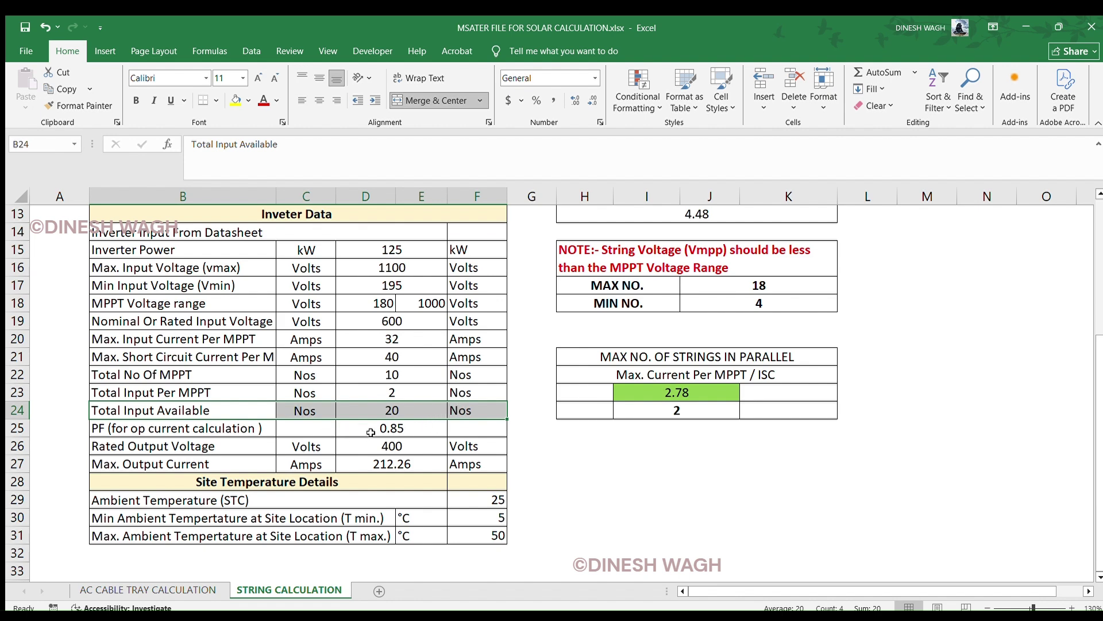
# - Fill the Max. Voc Condition At Min Temperature heading in H3 with yellow
pyautogui.scroll(1, 392, 433)
pyautogui.scroll(1, 393, 432)
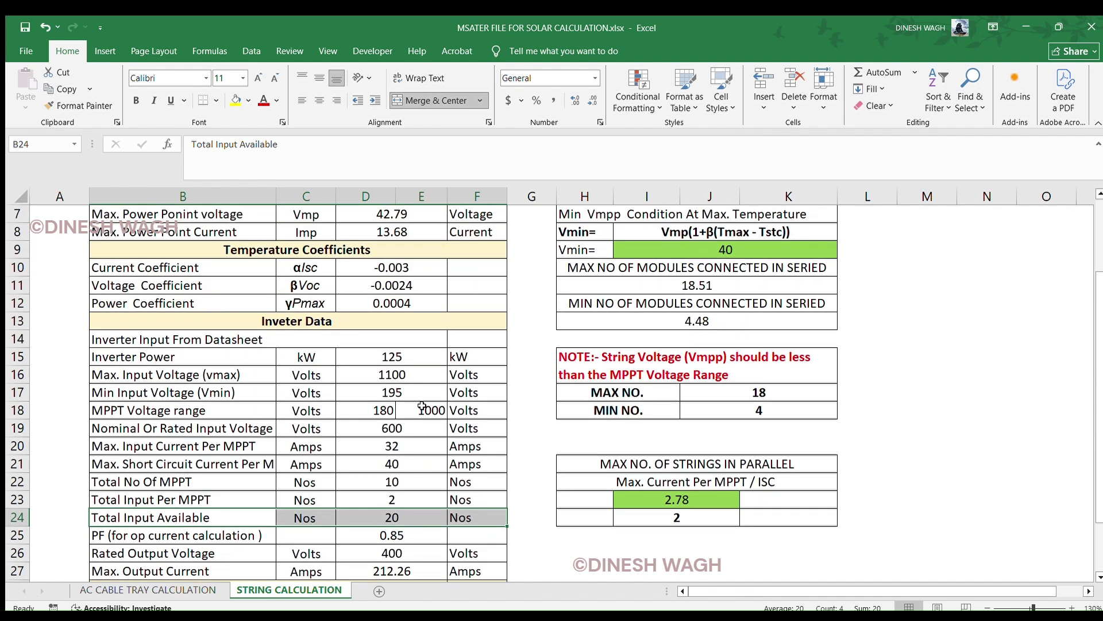
pyautogui.scroll(2, 802, 448)
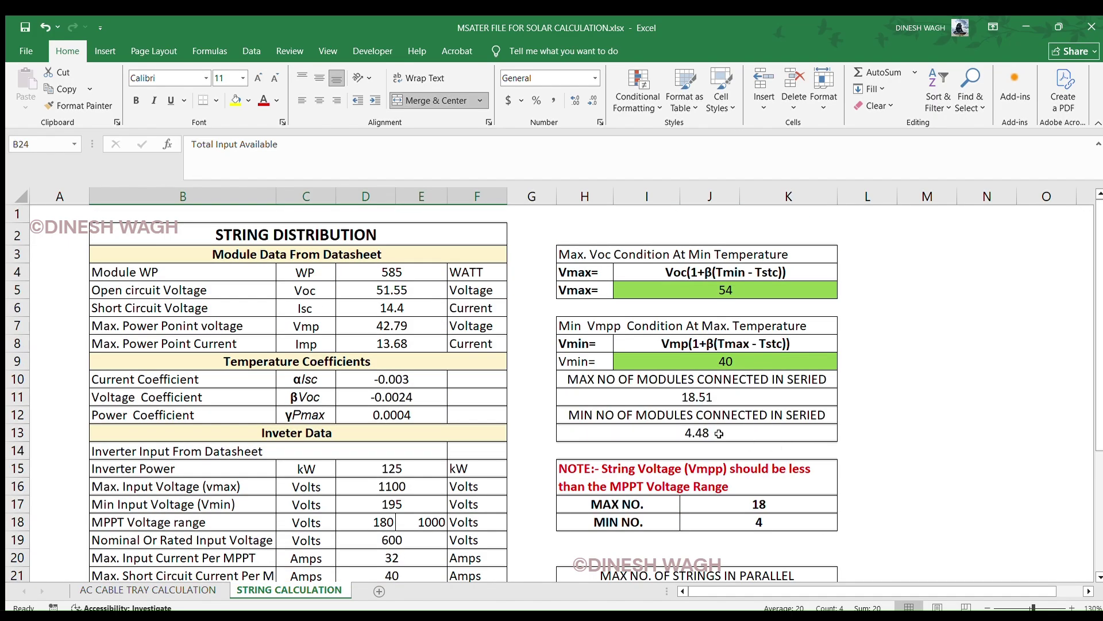
pyautogui.click(625, 251)
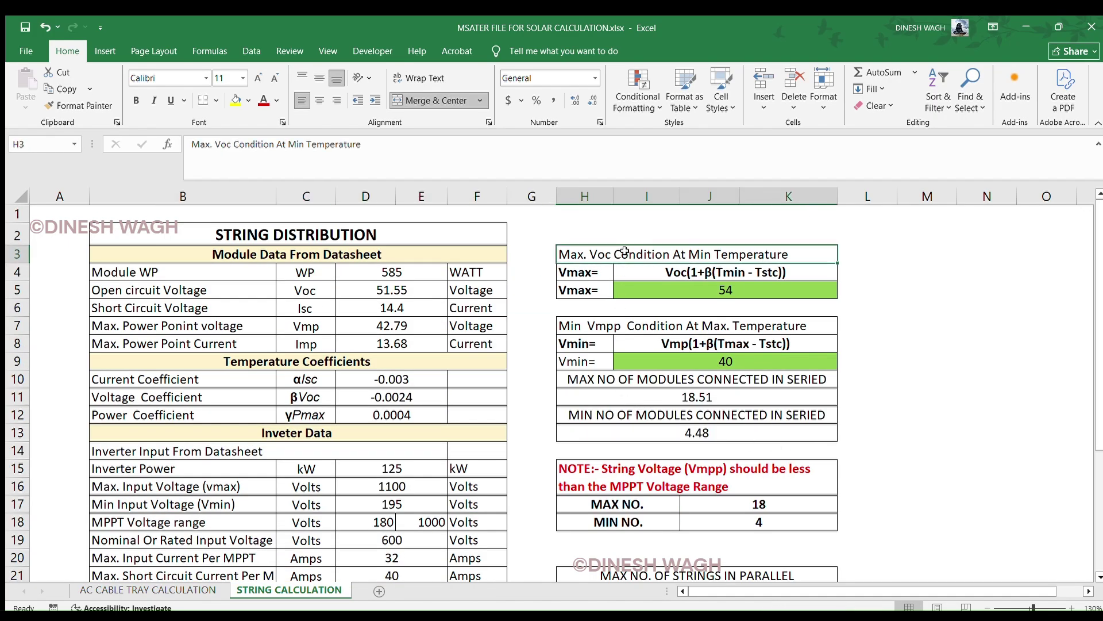
pyautogui.click(232, 97)
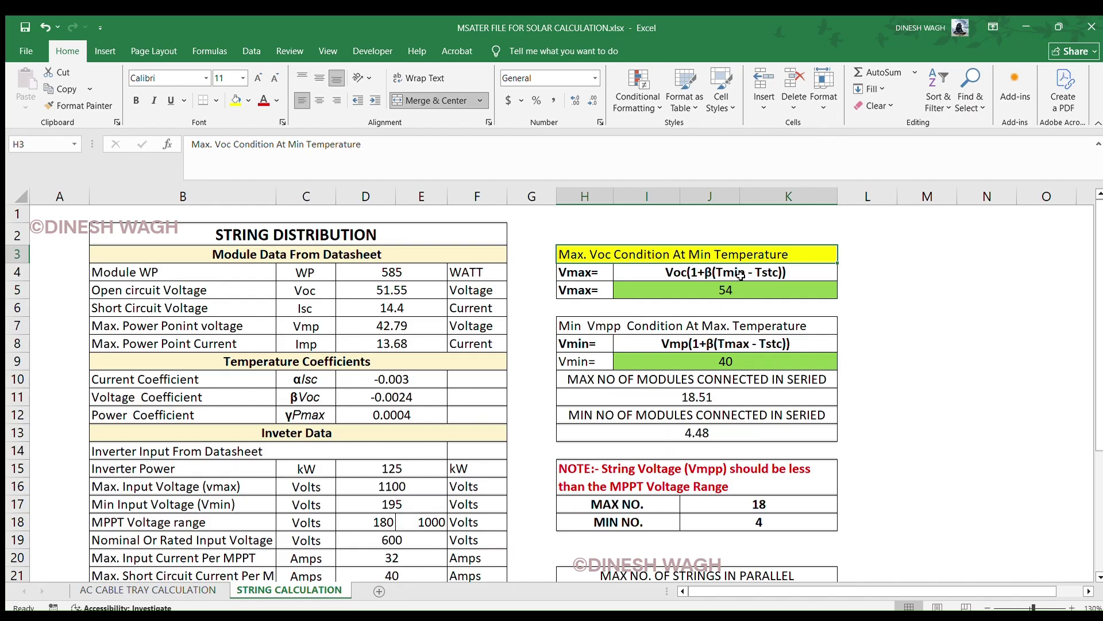
pyautogui.scroll(-1, 741, 275)
pyautogui.scroll(-3, 702, 298)
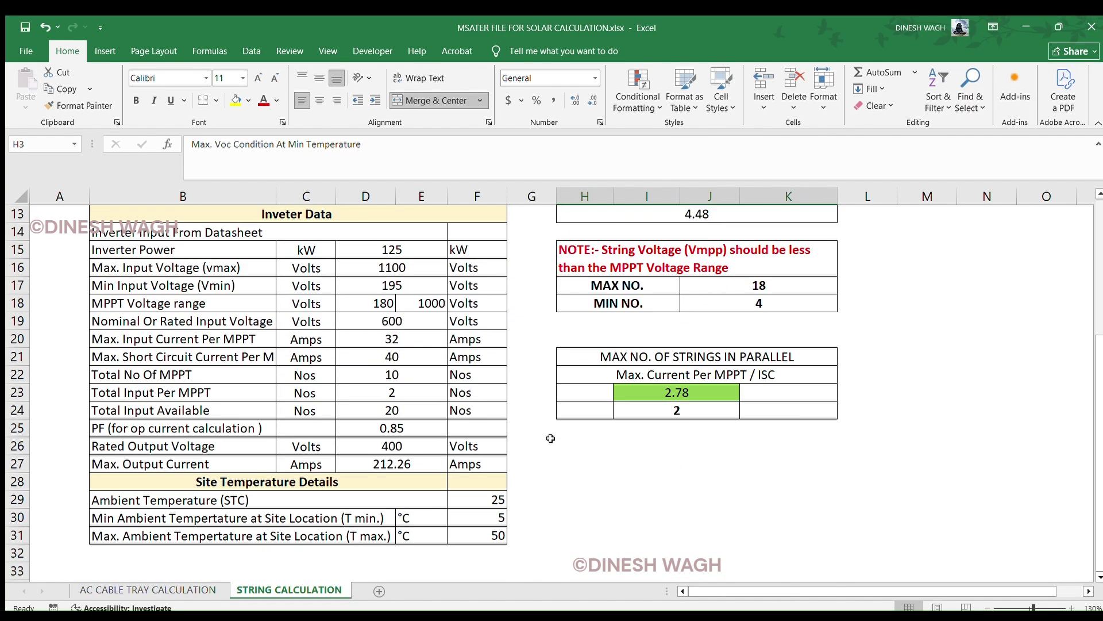
# - Fill the minimum ambient site temperature row (value 5) with yellow
pyautogui.click(489, 517)
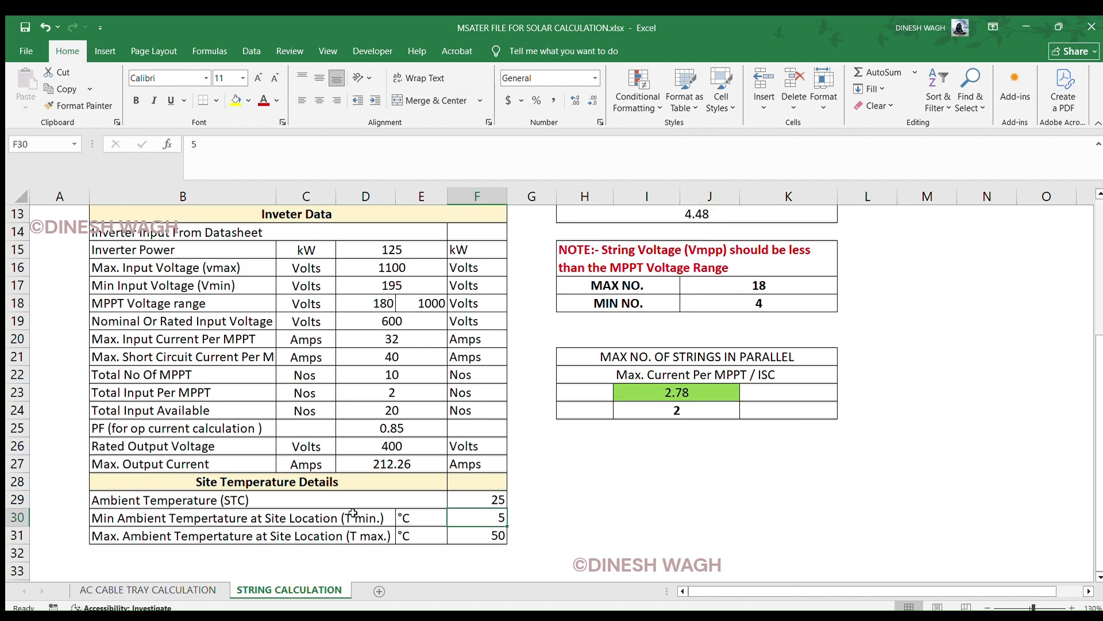
pyautogui.moveTo(322, 517); pyautogui.dragTo(459, 511)
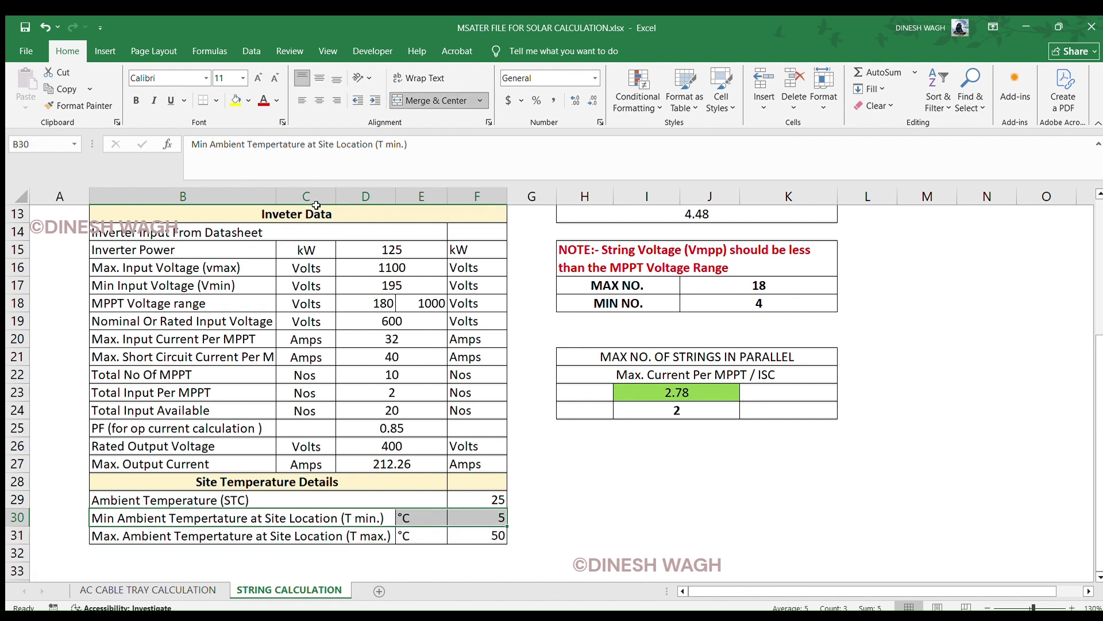
pyautogui.click(235, 101)
pyautogui.scroll(4, 624, 354)
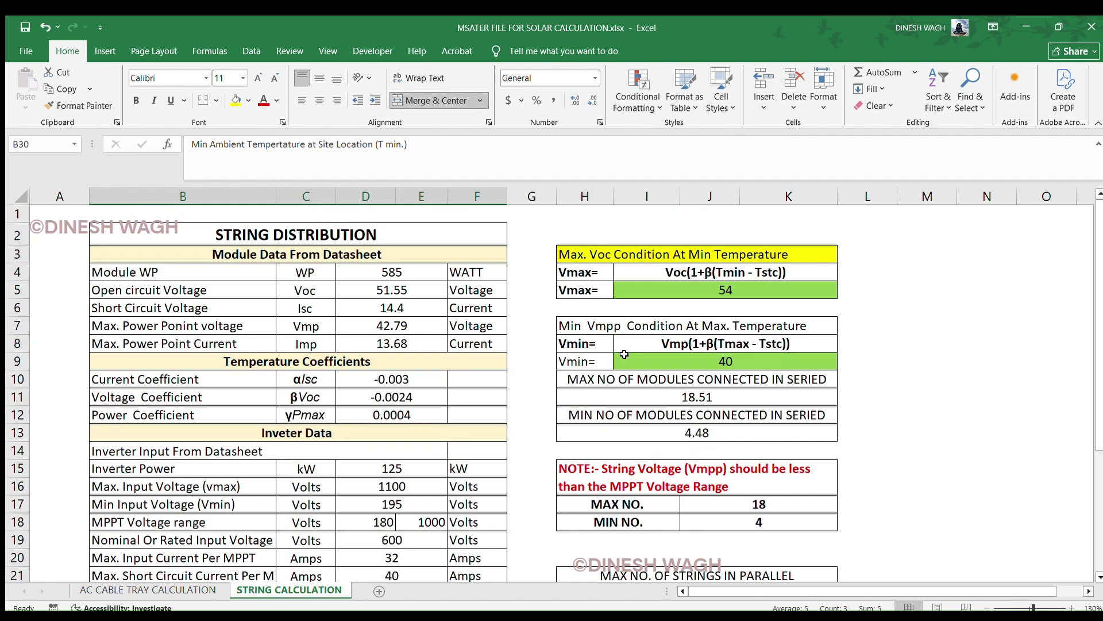
# - Recommit the Vmax formula =+D5*(1+D11*(F30-F29)) and make its result 54 bold
pyautogui.click(700, 294)
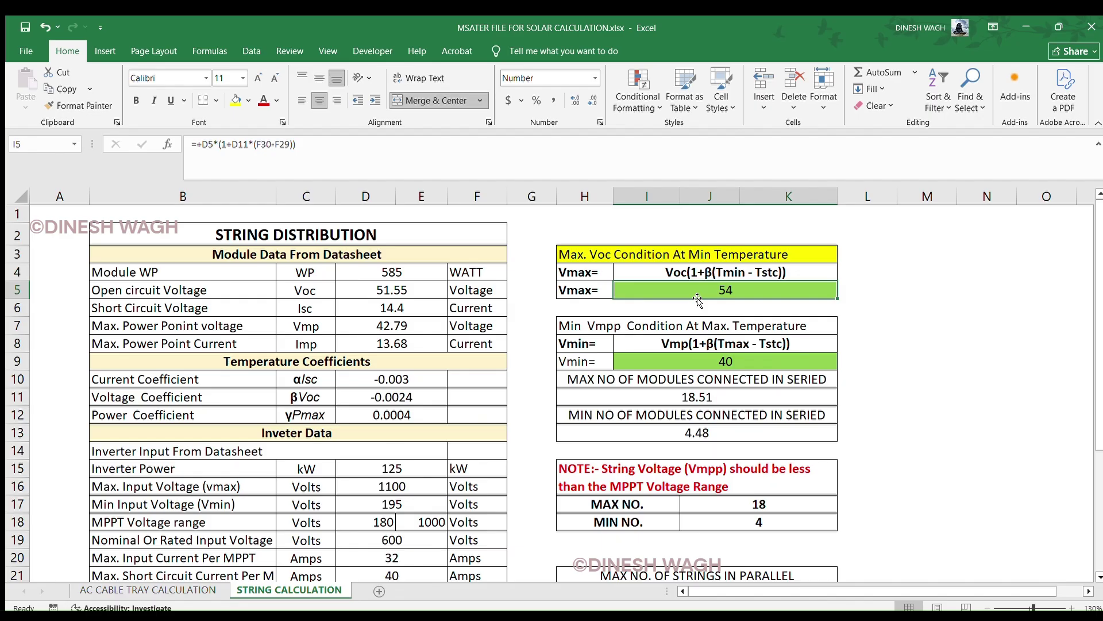
pyautogui.keyDown('ctrl'); pyautogui.scroll(-3, 698, 300); pyautogui.keyUp('ctrl')
pyautogui.scroll(-1, 632, 309)
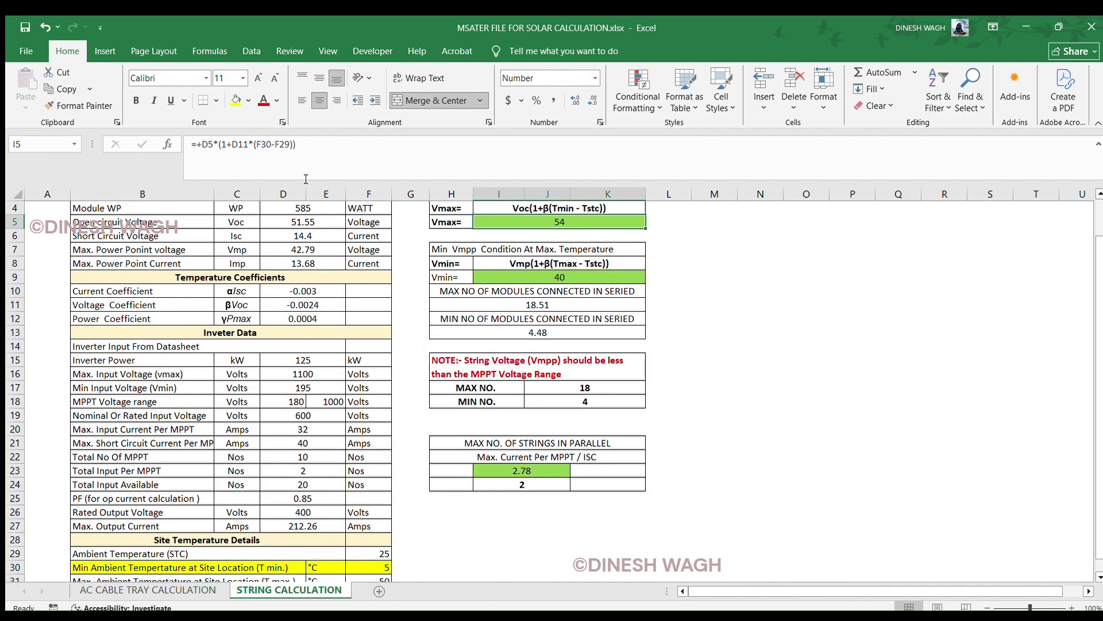
pyautogui.click(293, 146)
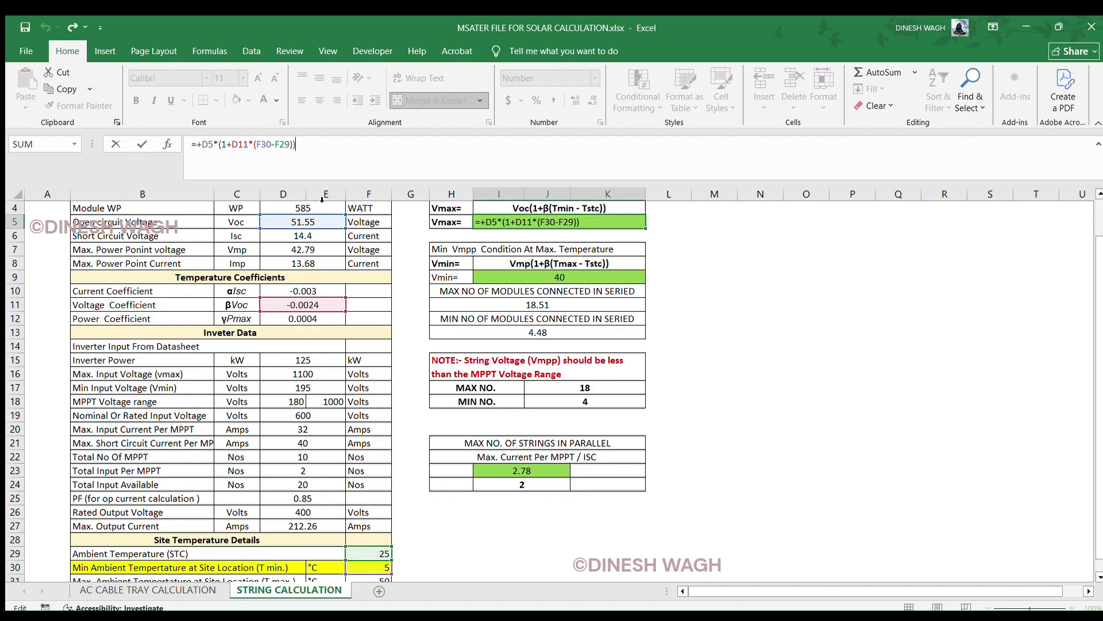
pyautogui.scroll(1, 520, 361)
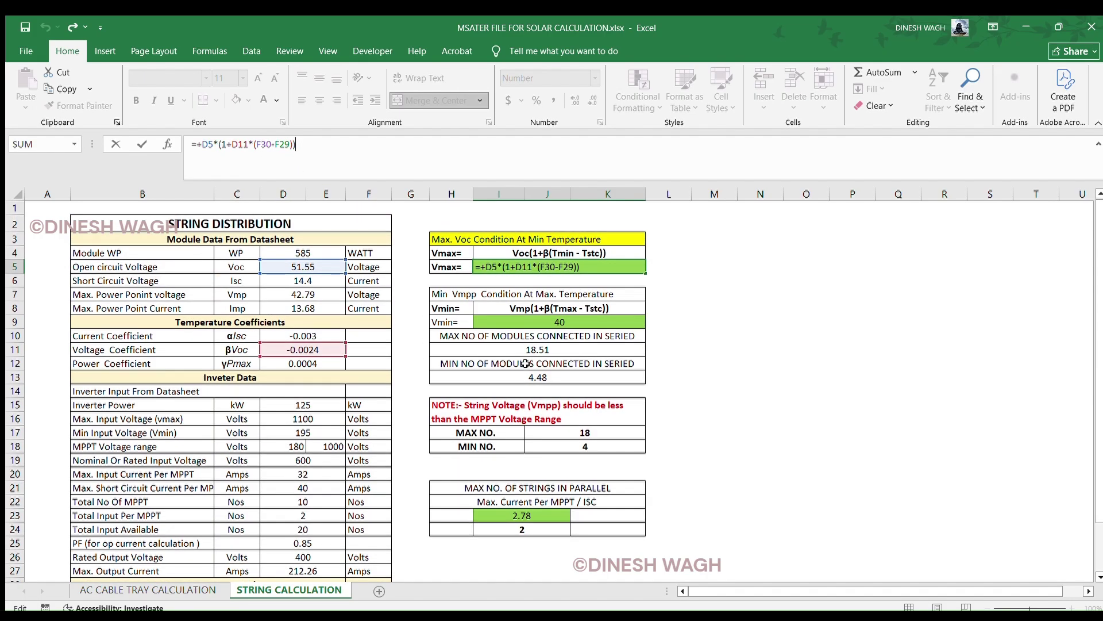
pyautogui.scroll(-1, 525, 363)
pyautogui.scroll(-1, 525, 362)
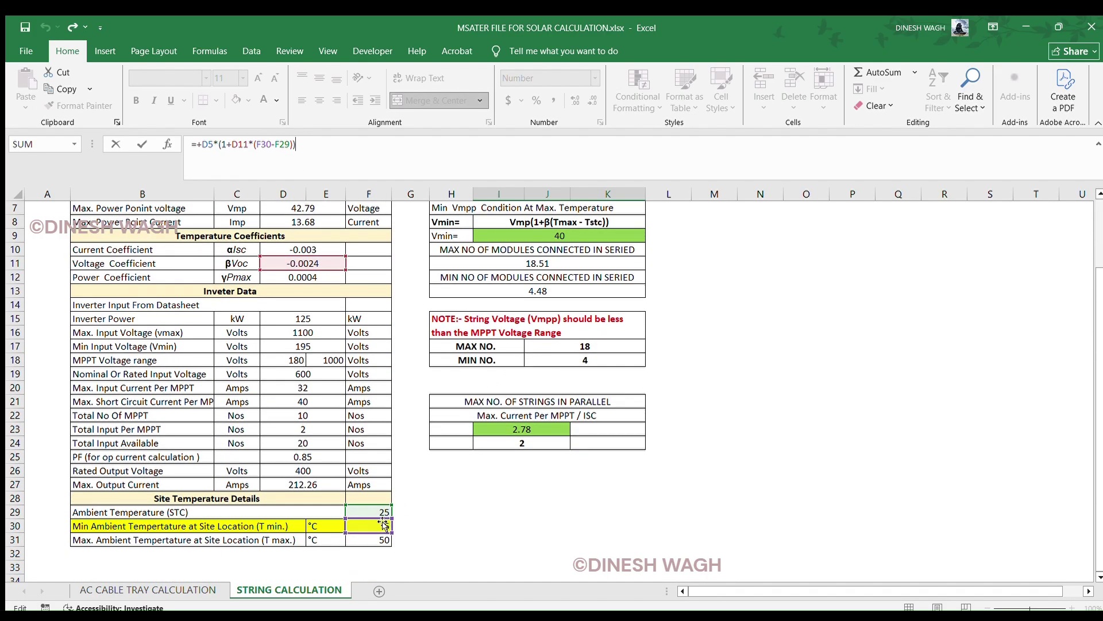
pyautogui.scroll(2, 519, 490)
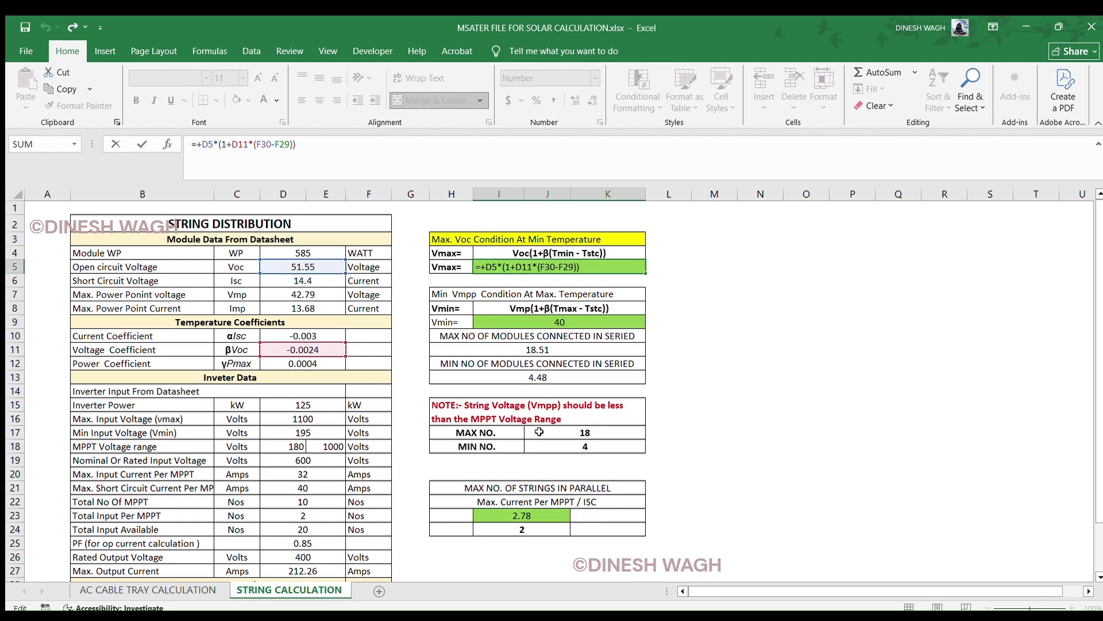
pyautogui.hotkey('ctrl', 'Return')
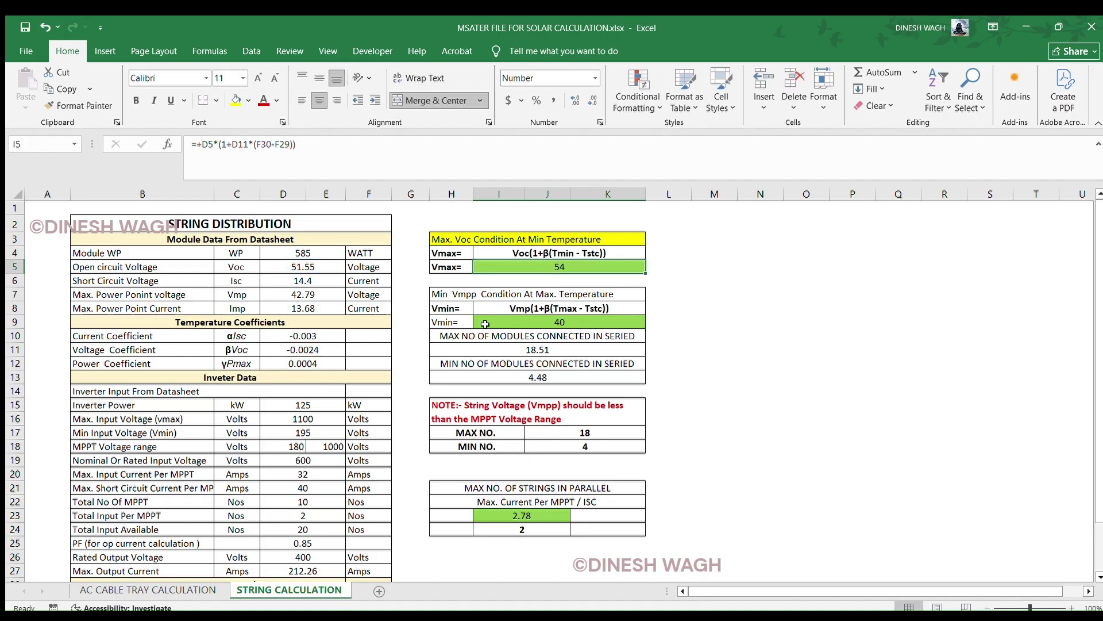
pyautogui.hotkey('ctrl', 'b')
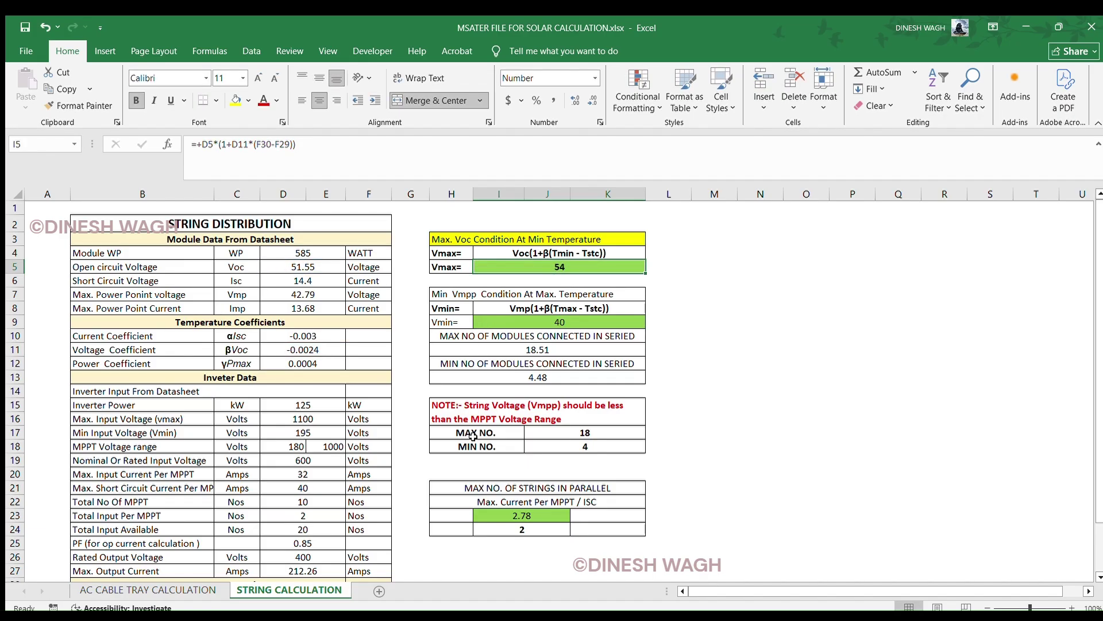
# - Fill the Min Vmpp Condition At Max. Temperature heading in H7 with light orange
pyautogui.click(678, 325)
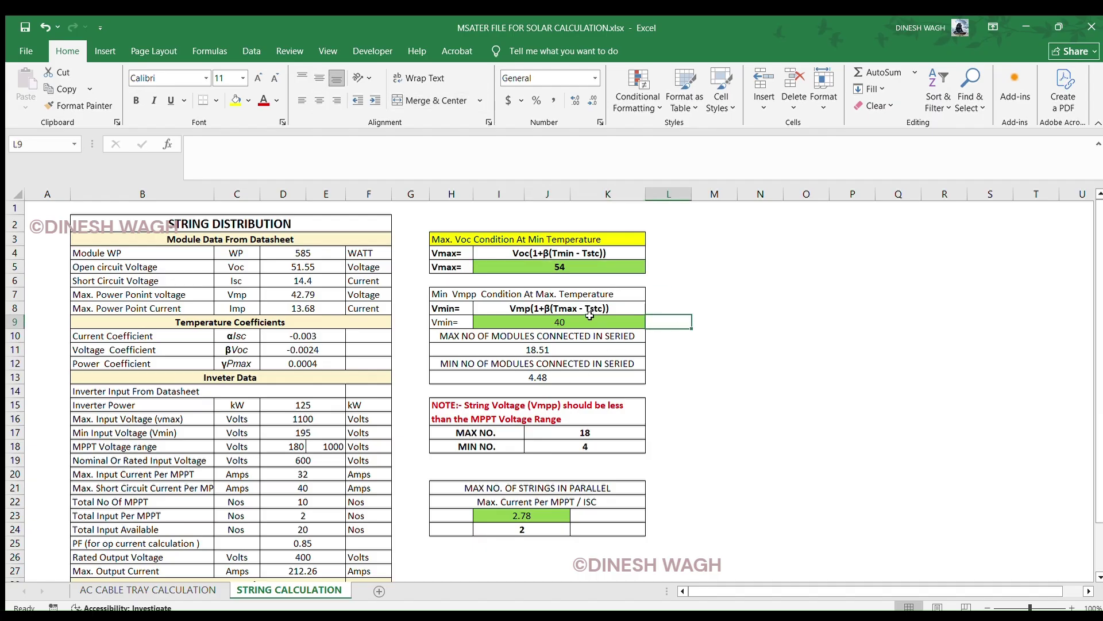
pyautogui.click(462, 292)
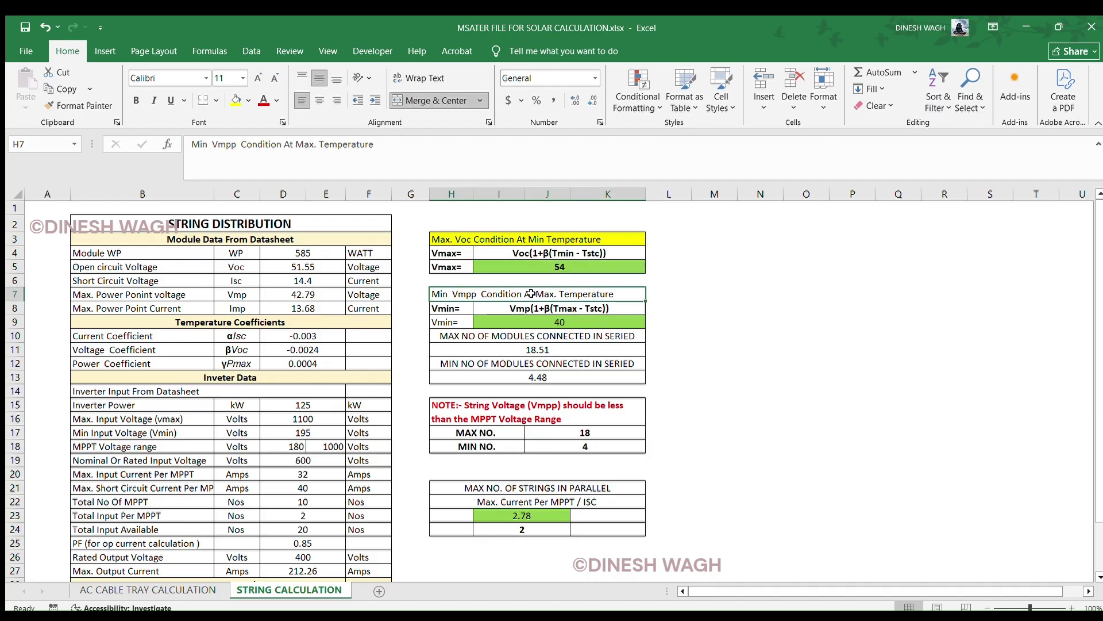
pyautogui.click(242, 106)
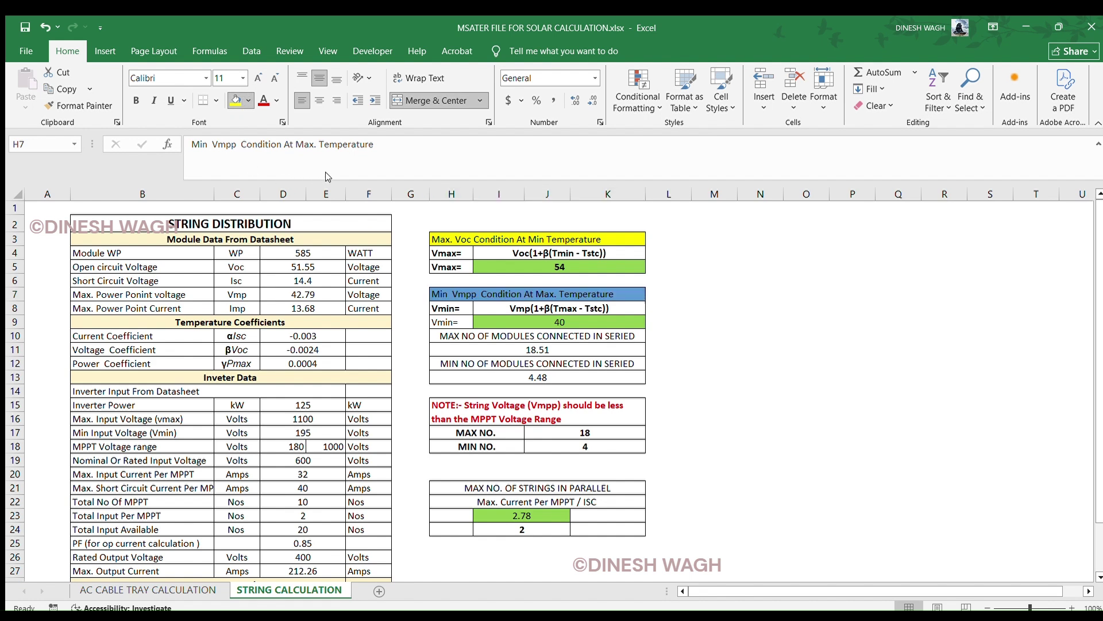
pyautogui.click(741, 376)
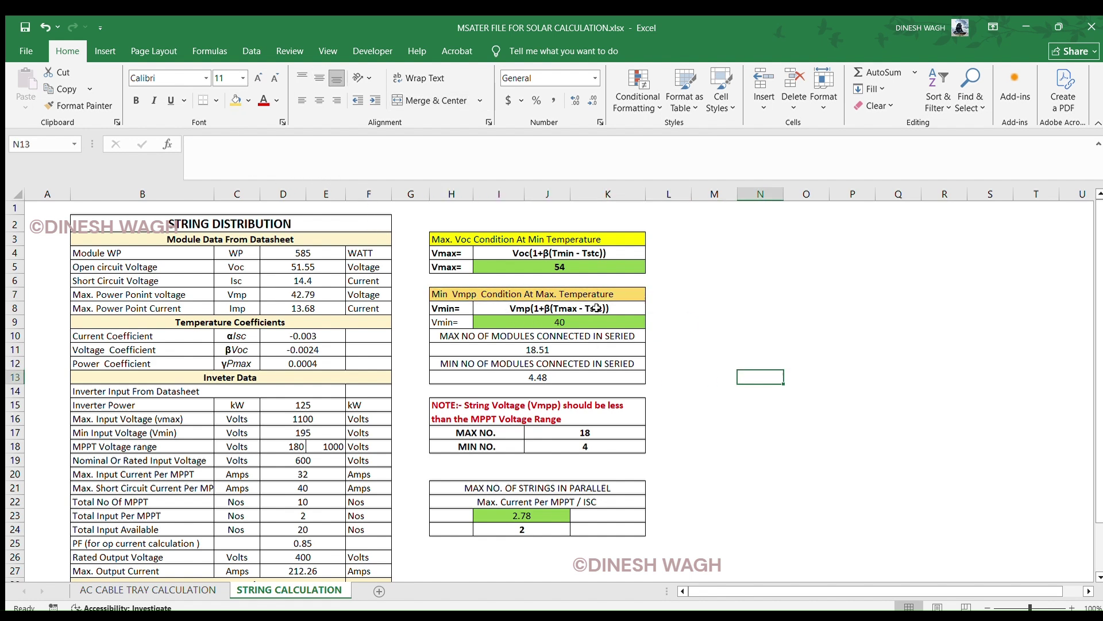
# - Inspect the Vmin result 40 formula, referencing Vmp 42.79, without changing it
pyautogui.click(510, 307)
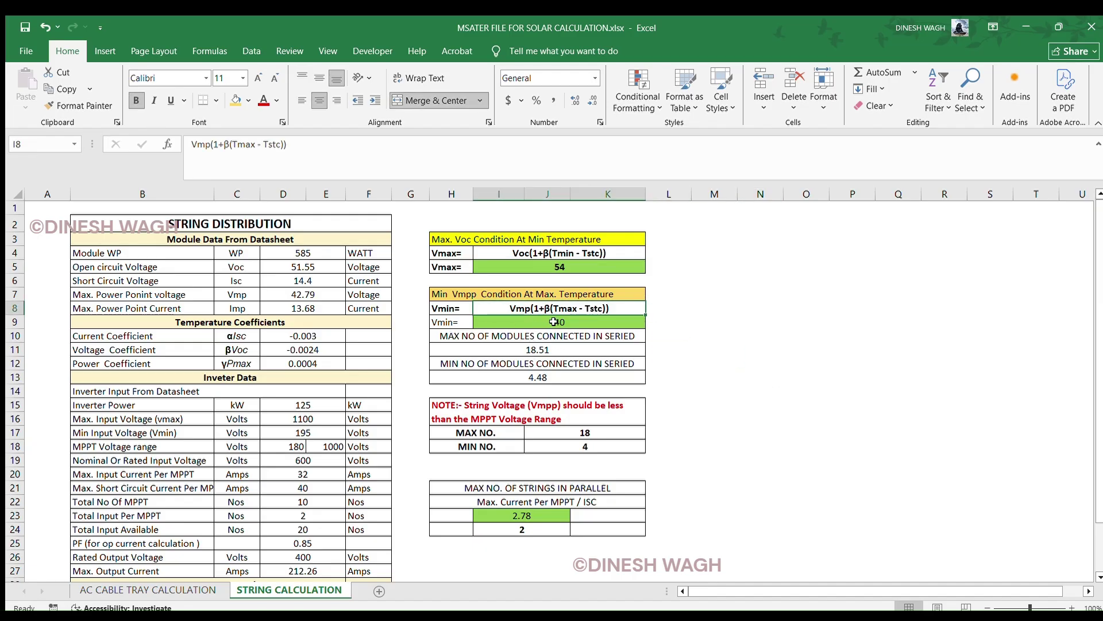
pyautogui.click(553, 322)
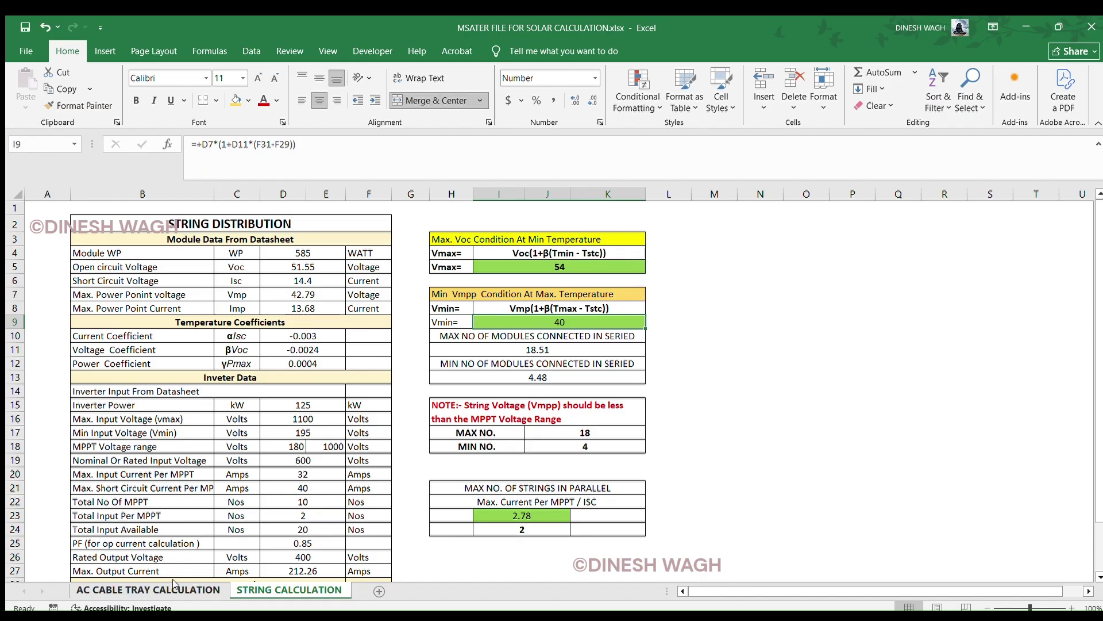
pyautogui.click(300, 293)
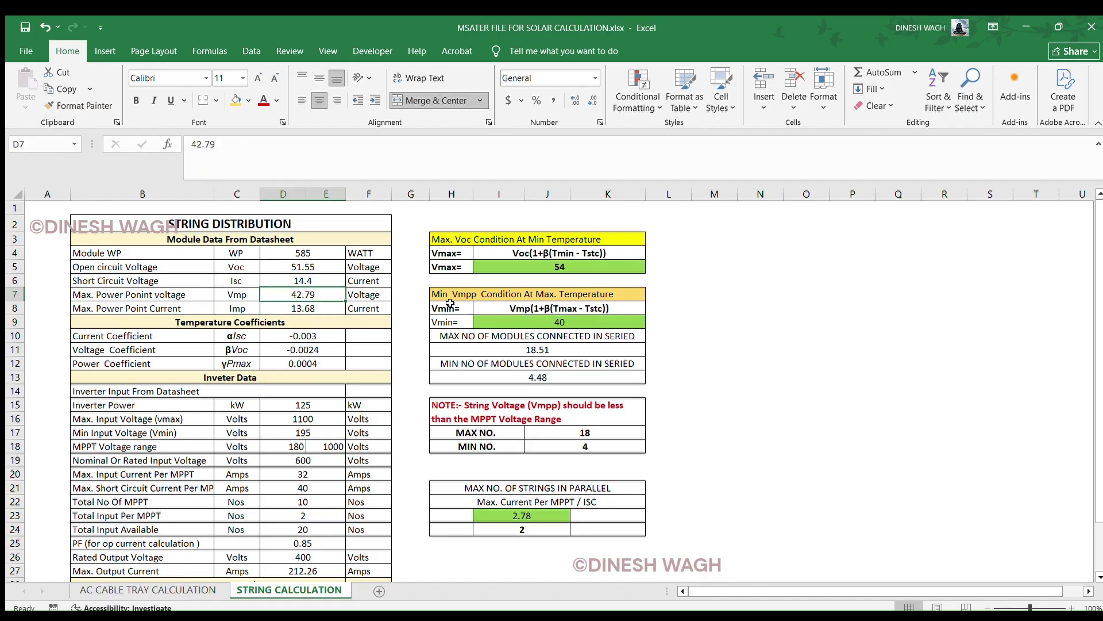
pyautogui.click(536, 325)
pyautogui.press('F2')
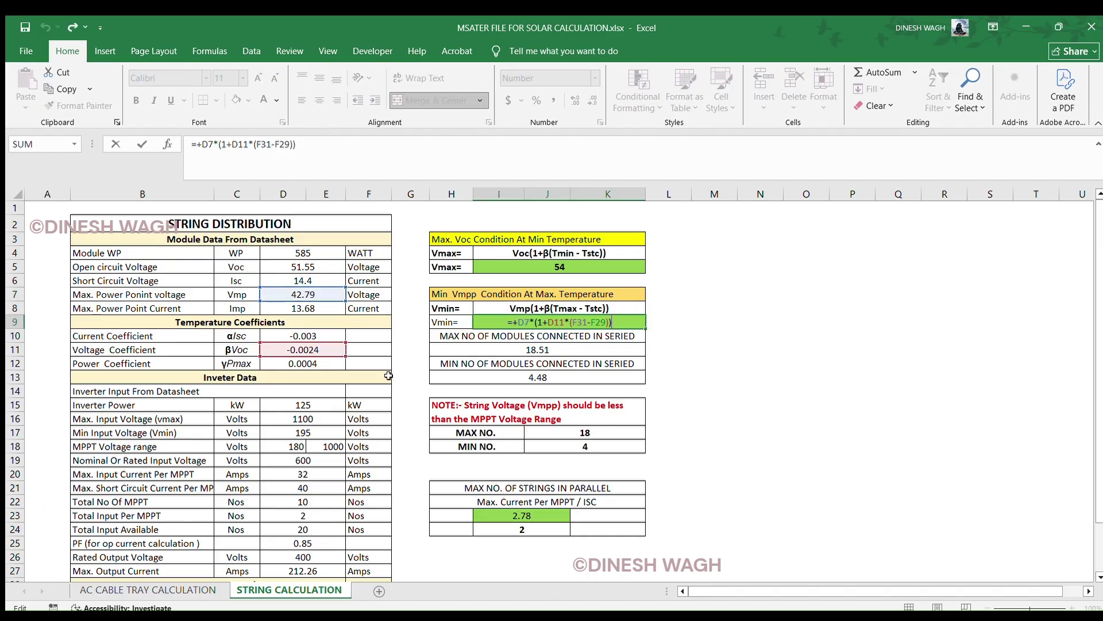
pyautogui.scroll(-3, 388, 376)
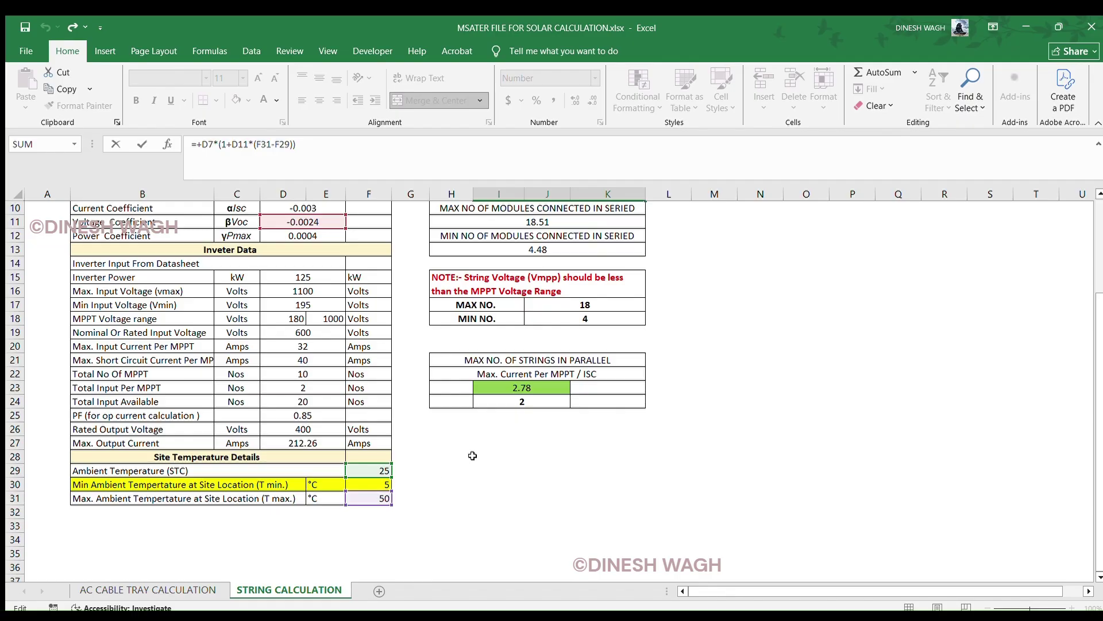
pyautogui.scroll(3, 471, 453)
pyautogui.click(557, 323)
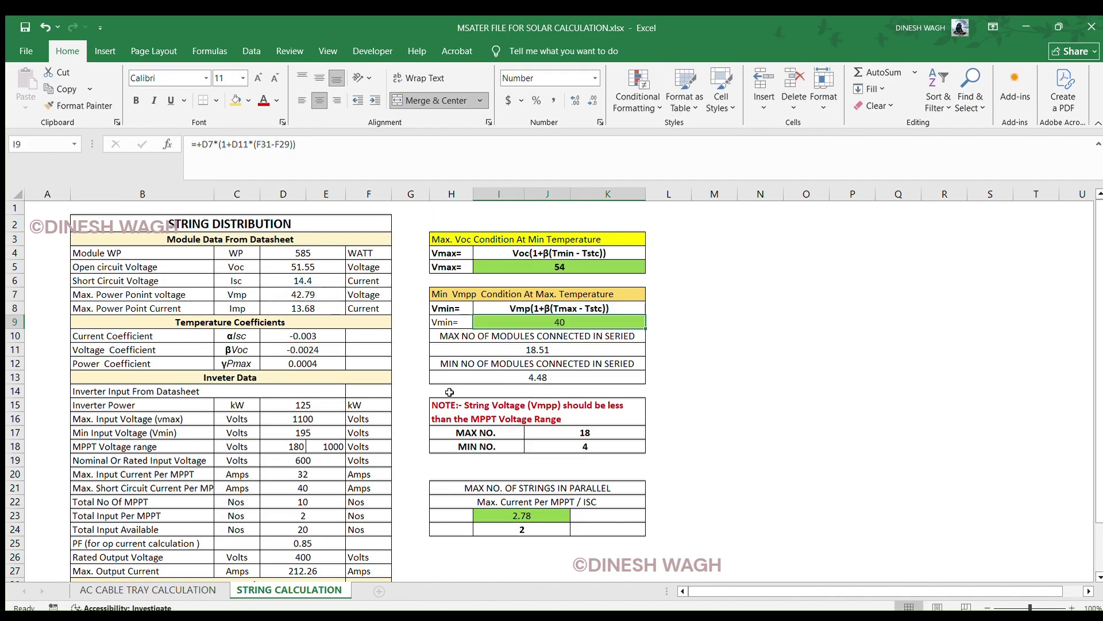
pyautogui.click(547, 349)
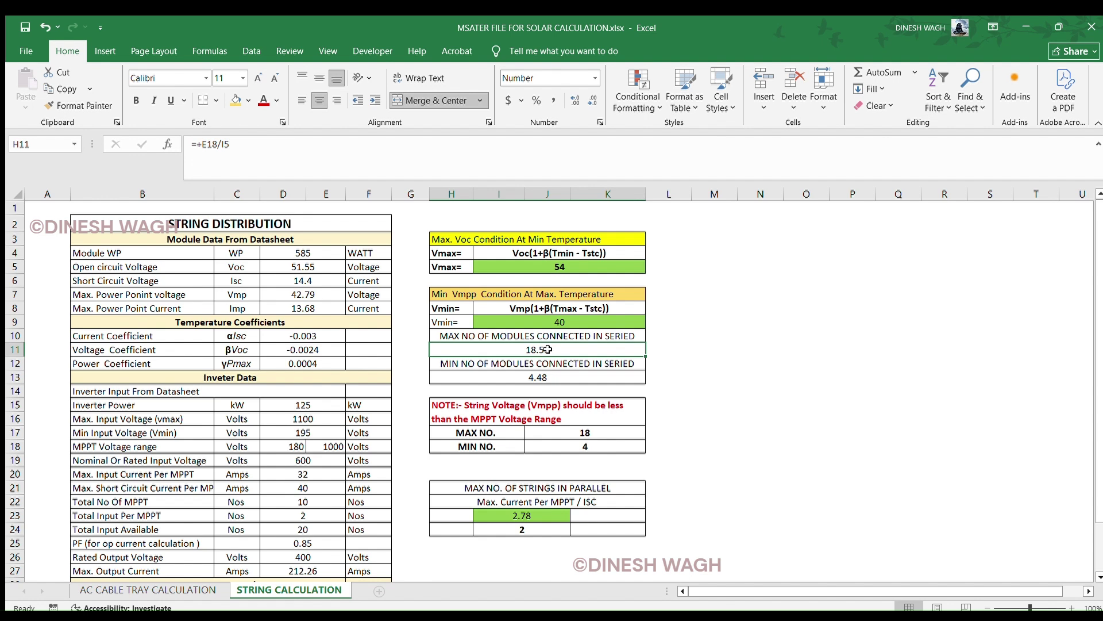
pyautogui.click(470, 335)
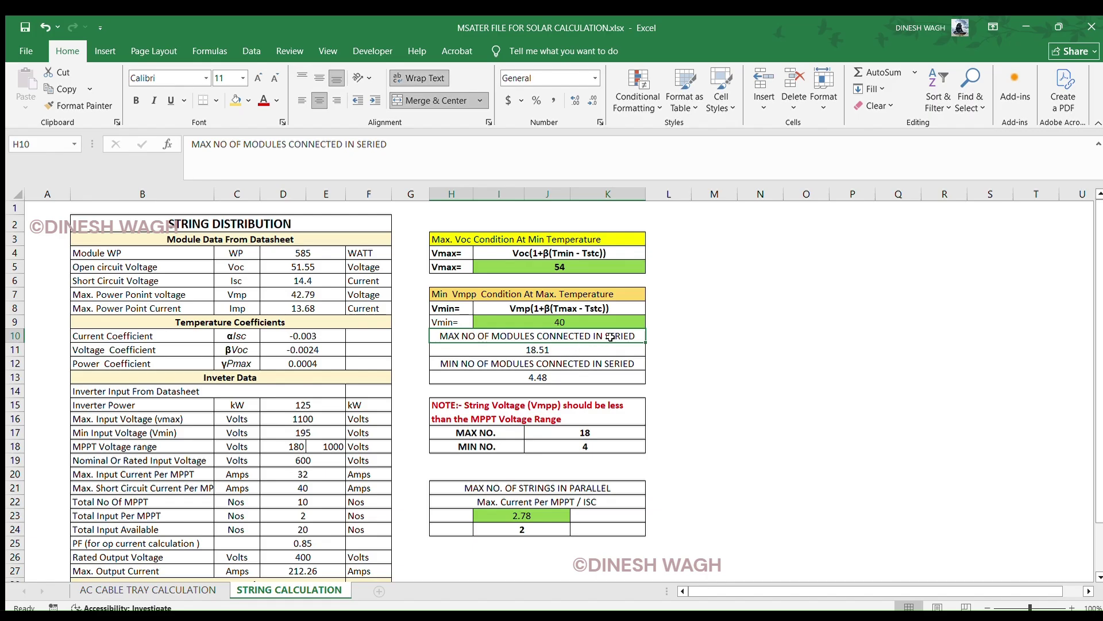
pyautogui.hotkey('ctrl', 'b')
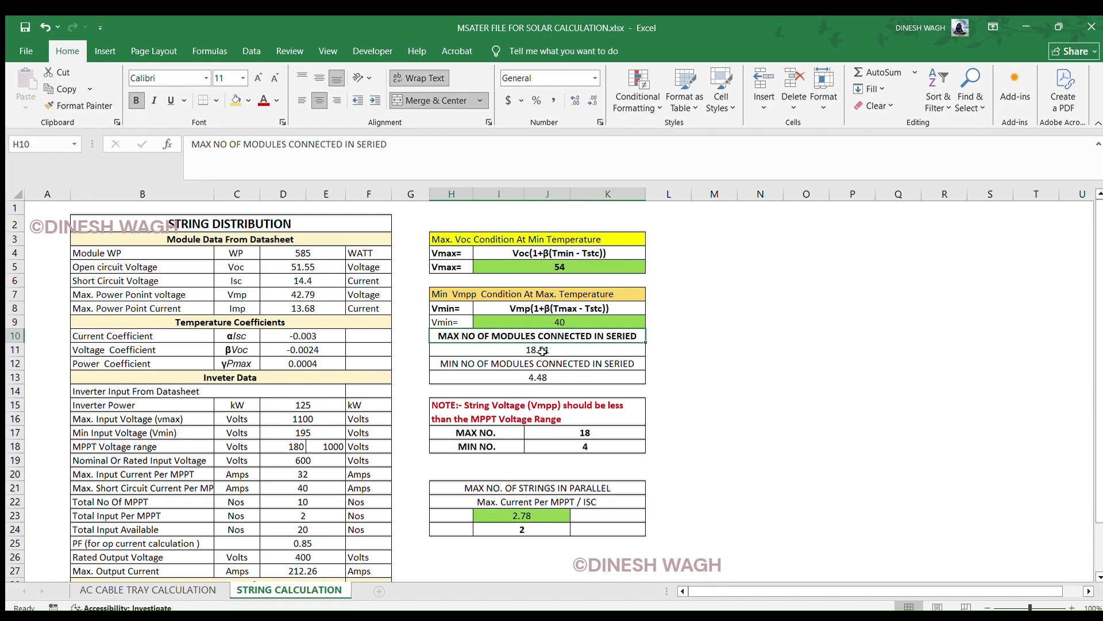
pyautogui.click(703, 362)
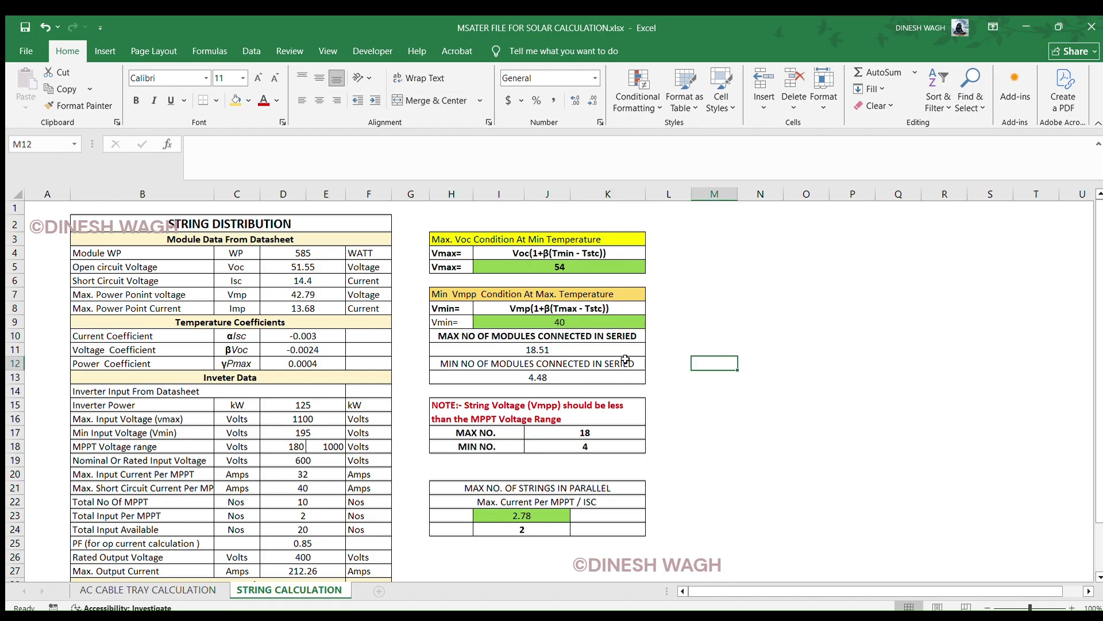
pyautogui.click(551, 350)
pyautogui.doubleClick(551, 349)
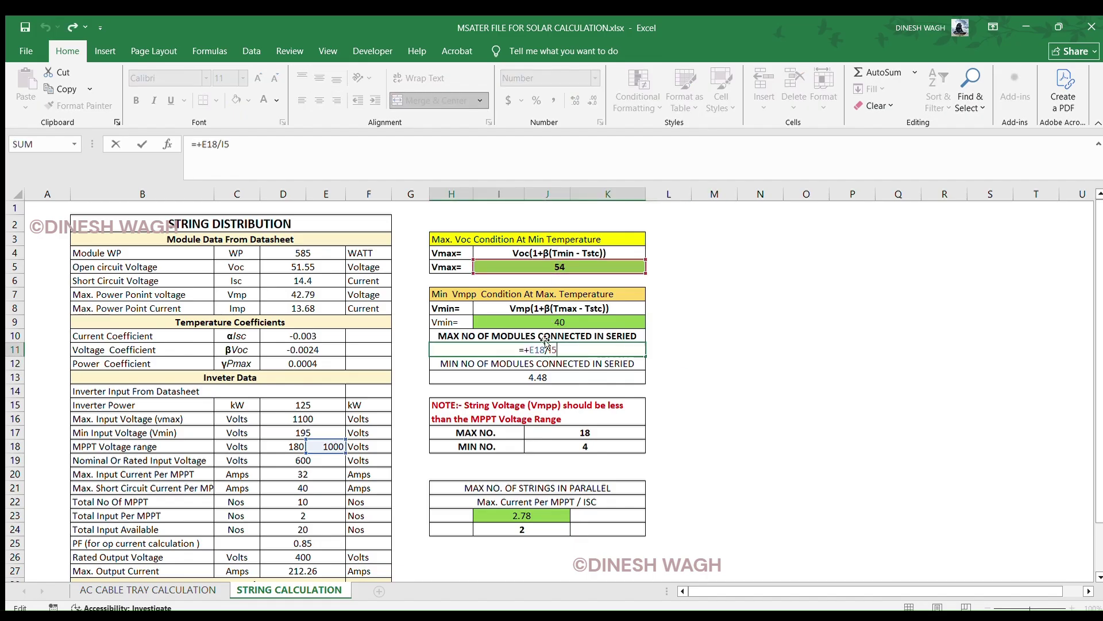
pyautogui.press('Escape')
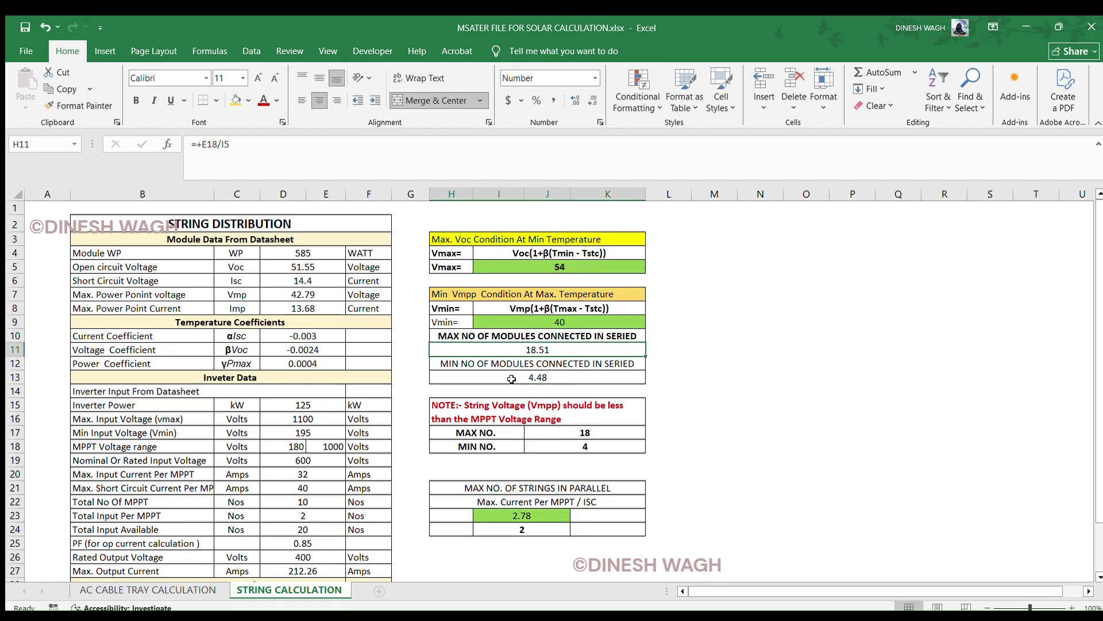
pyautogui.click(482, 368)
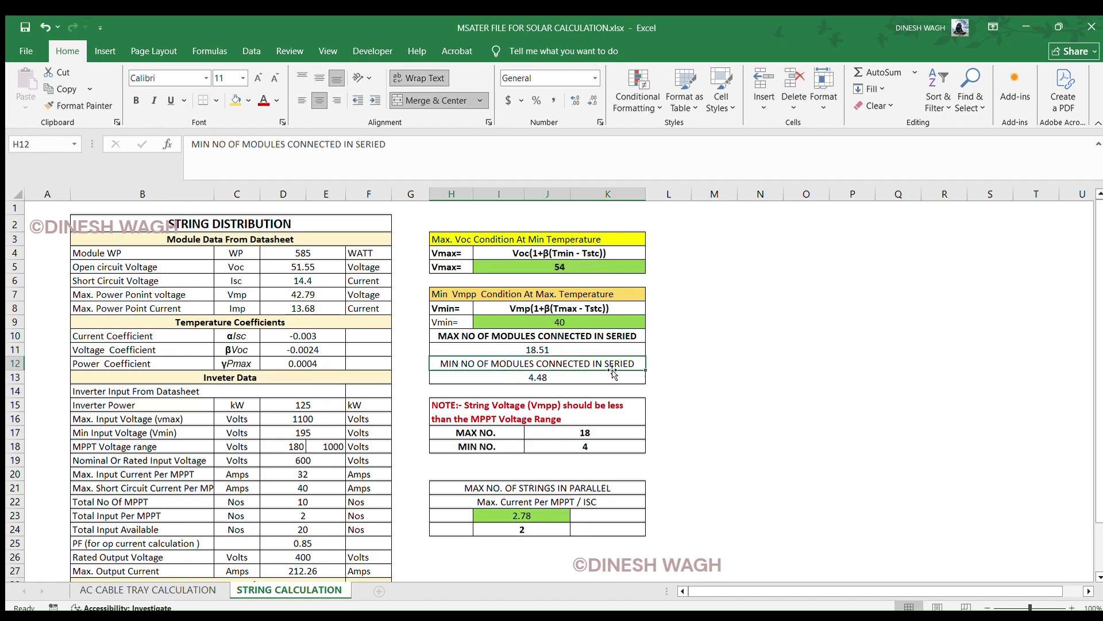
pyautogui.click(548, 379)
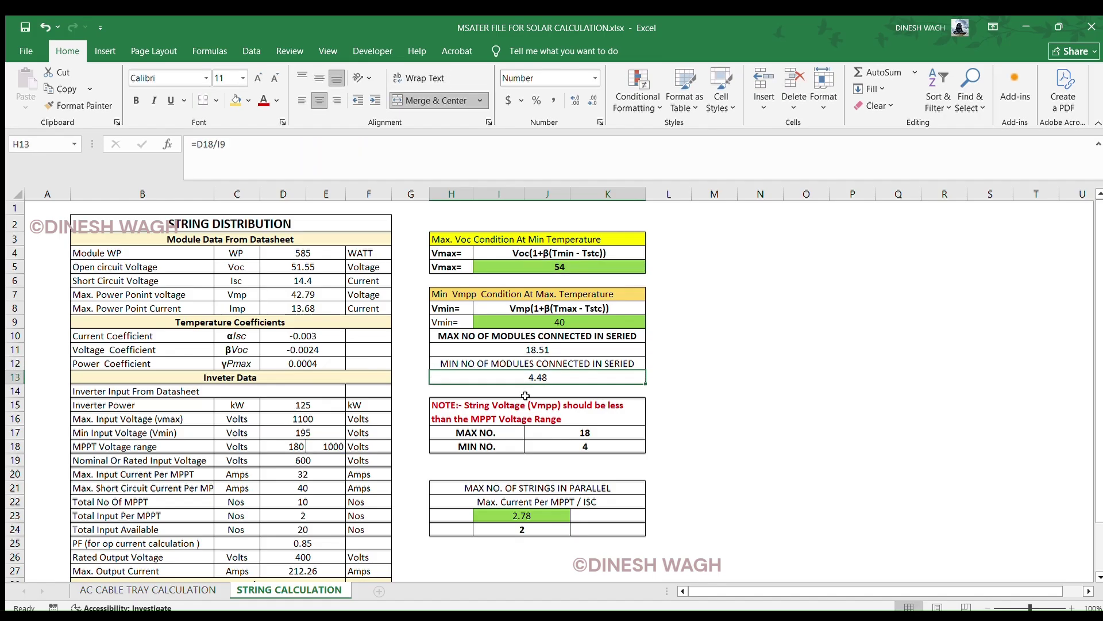
pyautogui.press('F2')
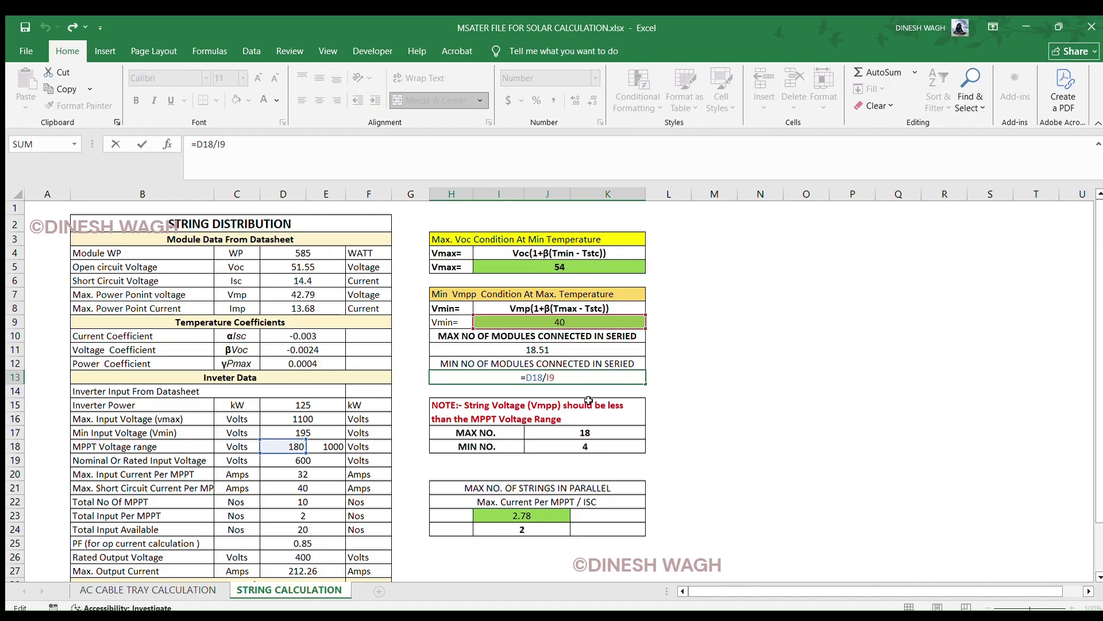
pyautogui.press('Escape')
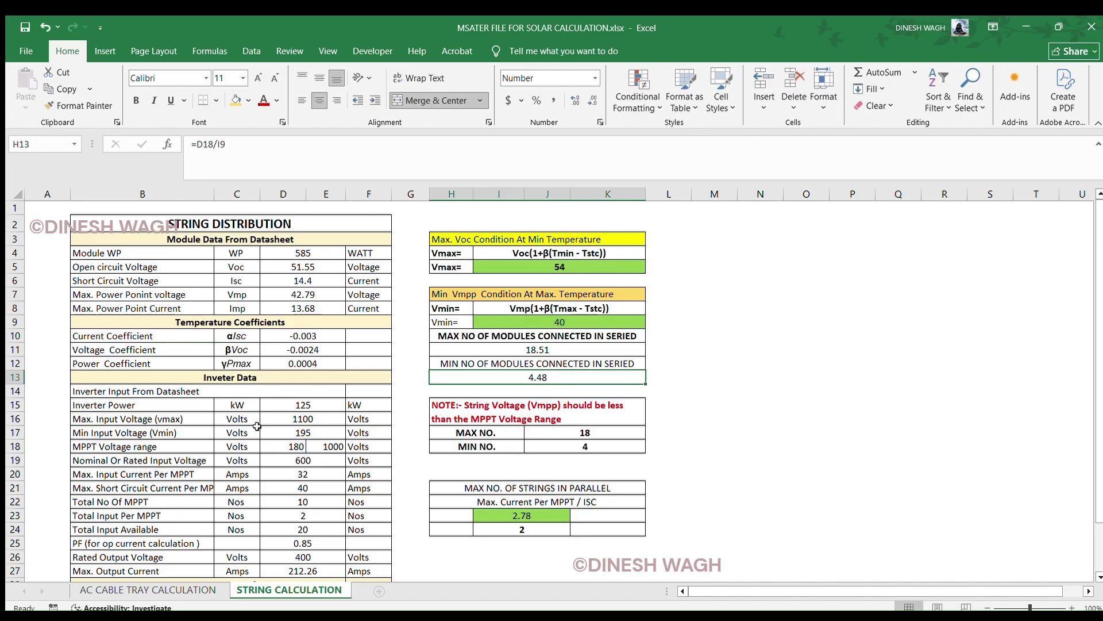
pyautogui.click(288, 434)
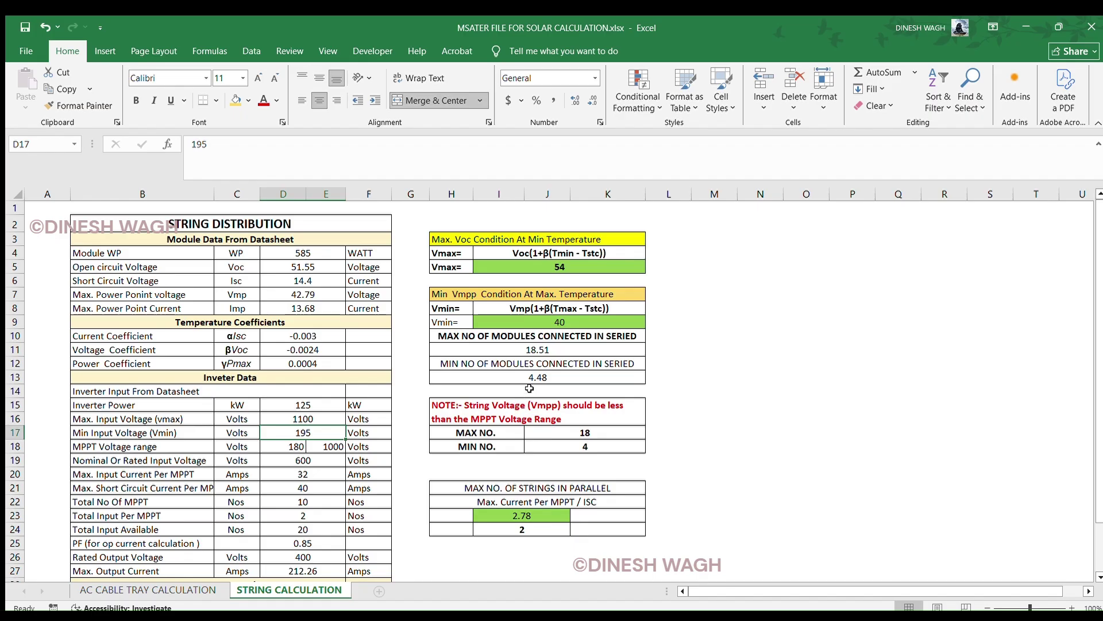
pyautogui.click(533, 378)
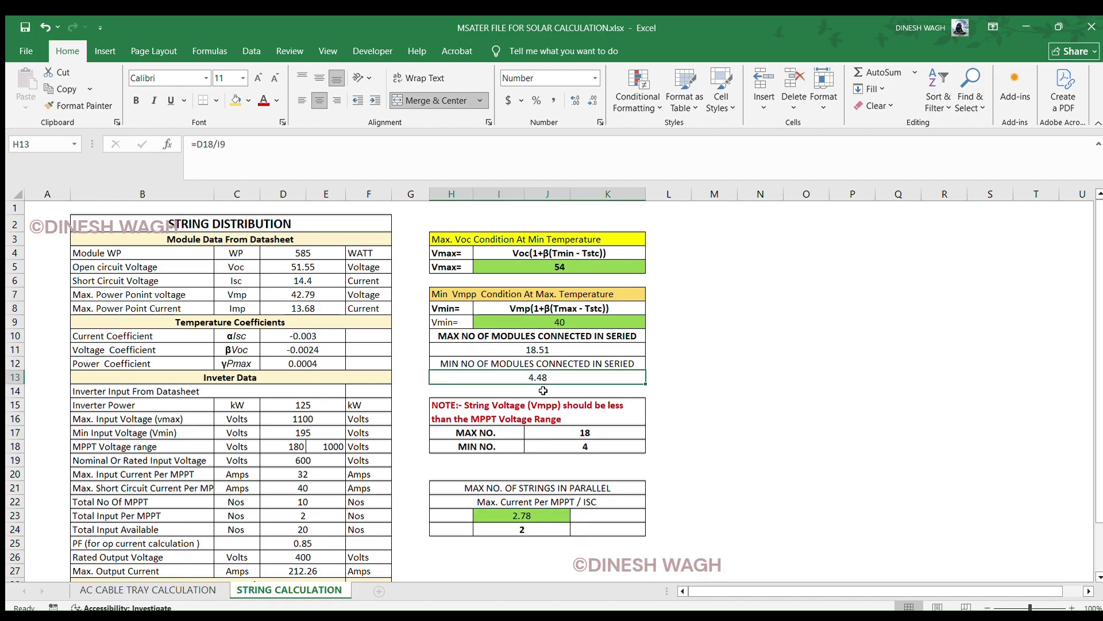
pyautogui.scroll(-1, 543, 391)
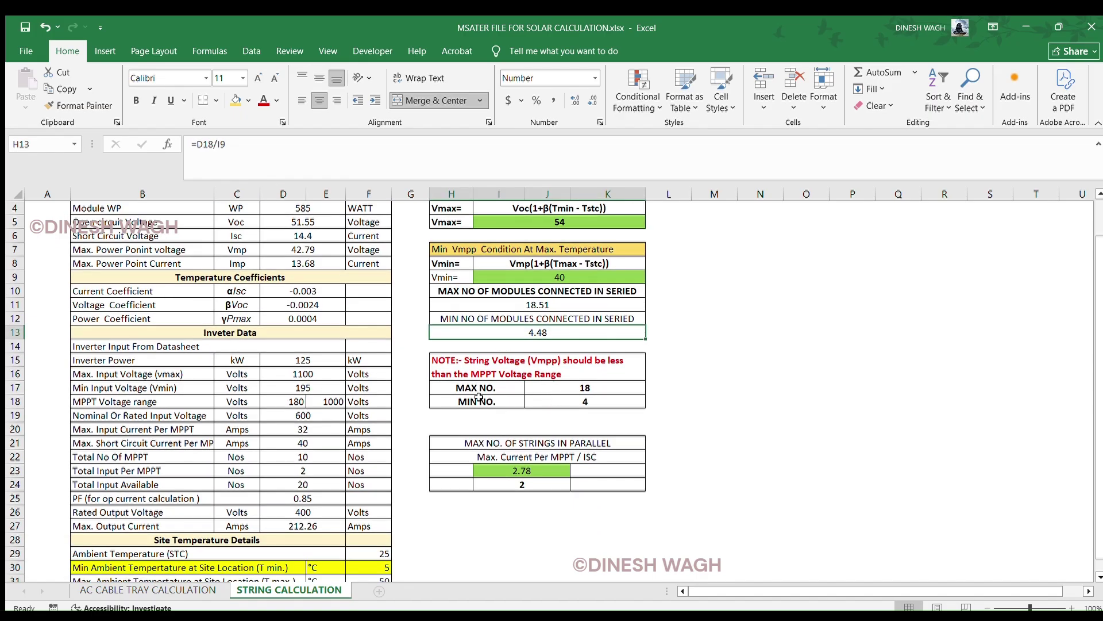
# - Make the MAX NO. OF STRINGS IN PARALLEL heading in H21 bold
pyautogui.click(510, 444)
pyautogui.hotkey('ctrl', 'b')
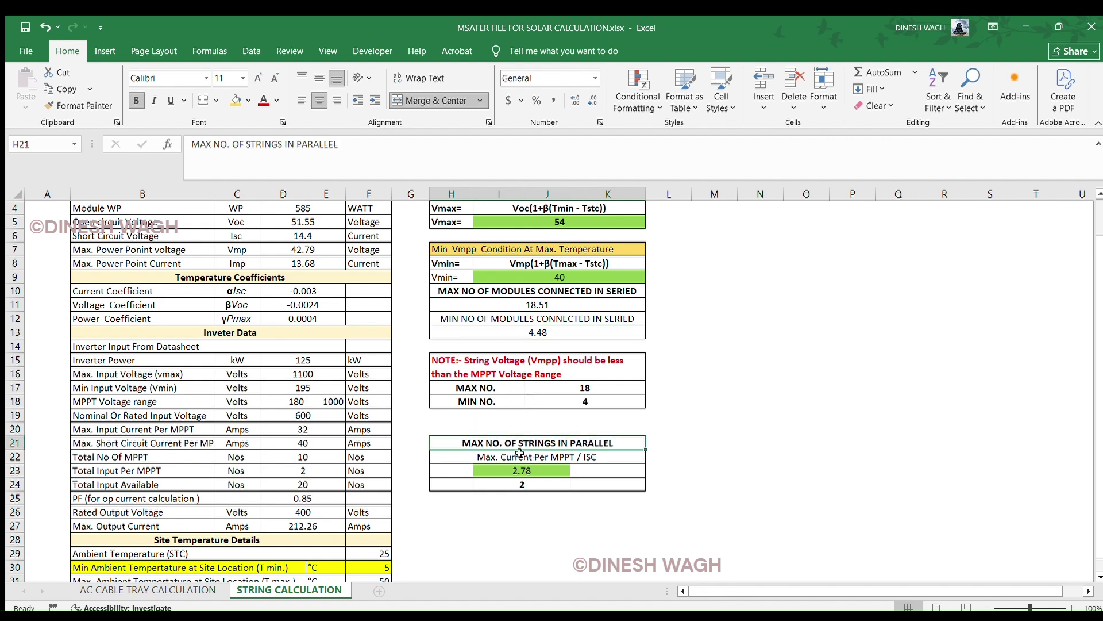
pyautogui.click(753, 461)
# - Trace the parallel-strings calculation: 40 A divided by Isc 14.4 gives 2.78, so 2 strings
pyautogui.click(565, 457)
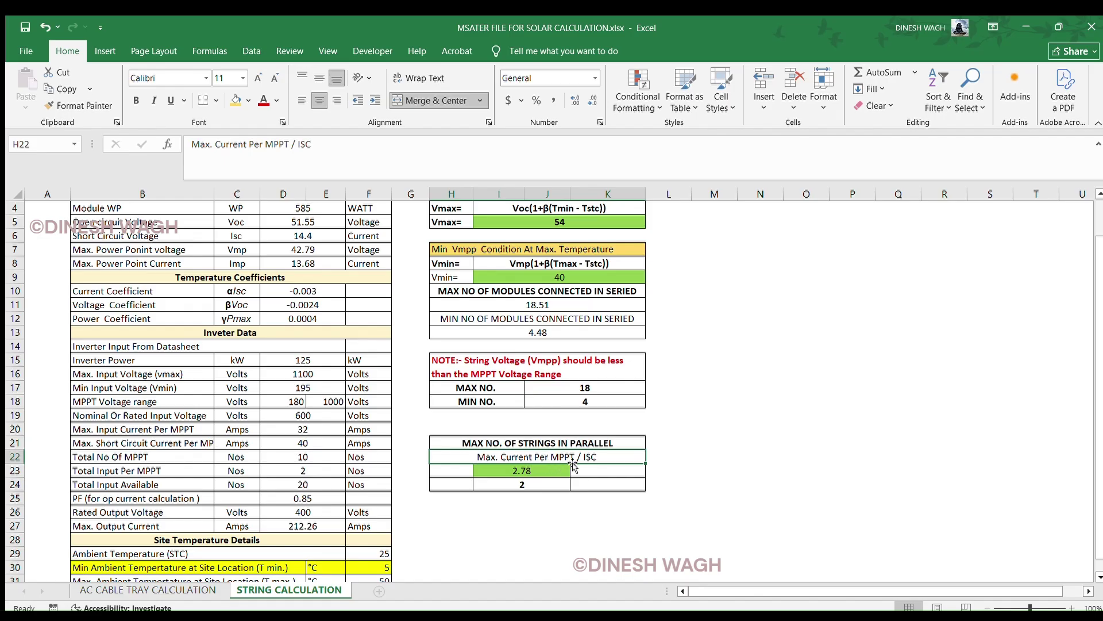
pyautogui.click(304, 440)
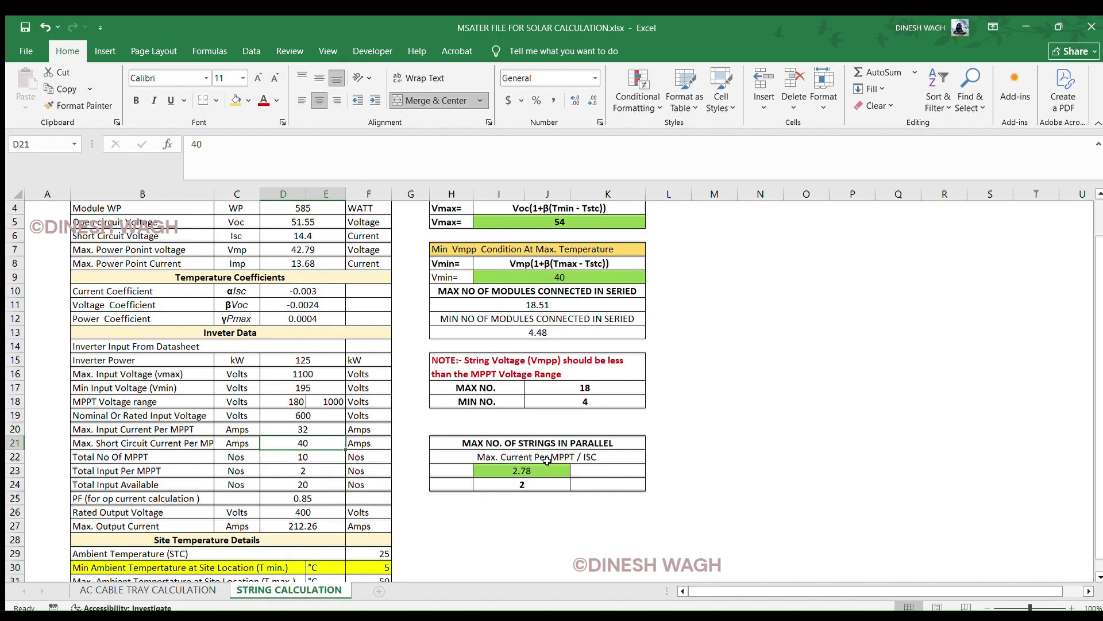
pyautogui.click(302, 236)
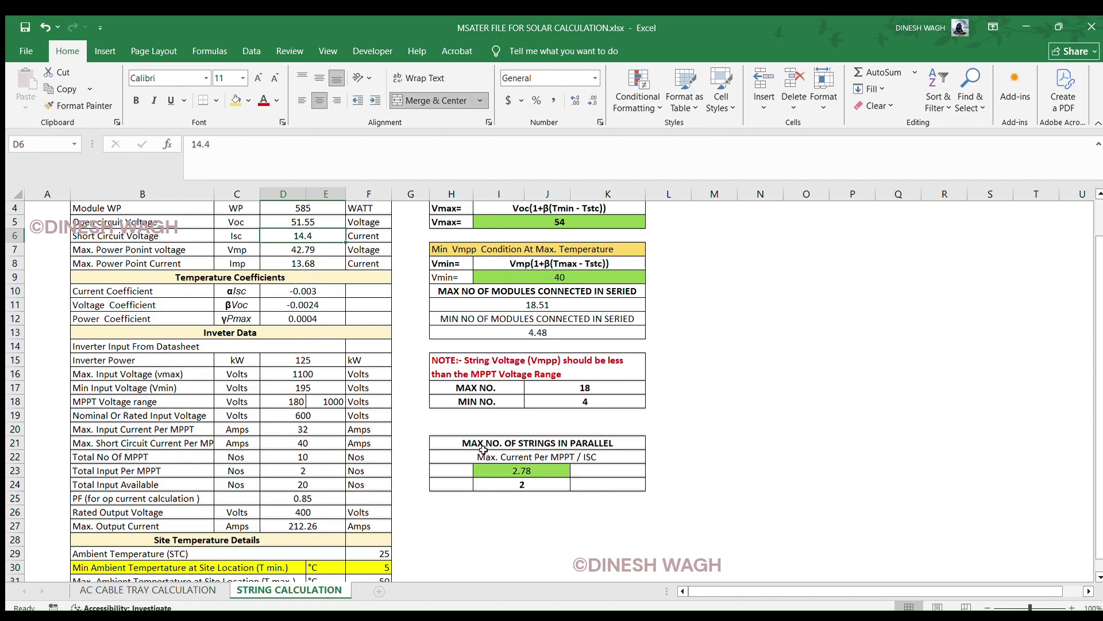
pyautogui.click(524, 472)
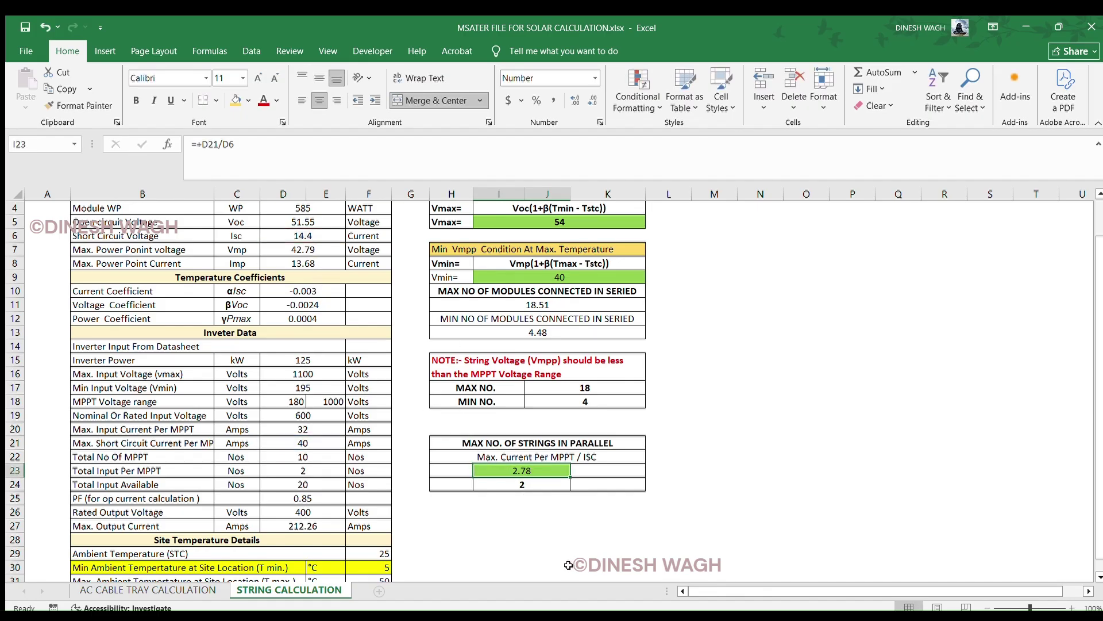
pyautogui.click(534, 486)
pyautogui.scroll(-1, 577, 487)
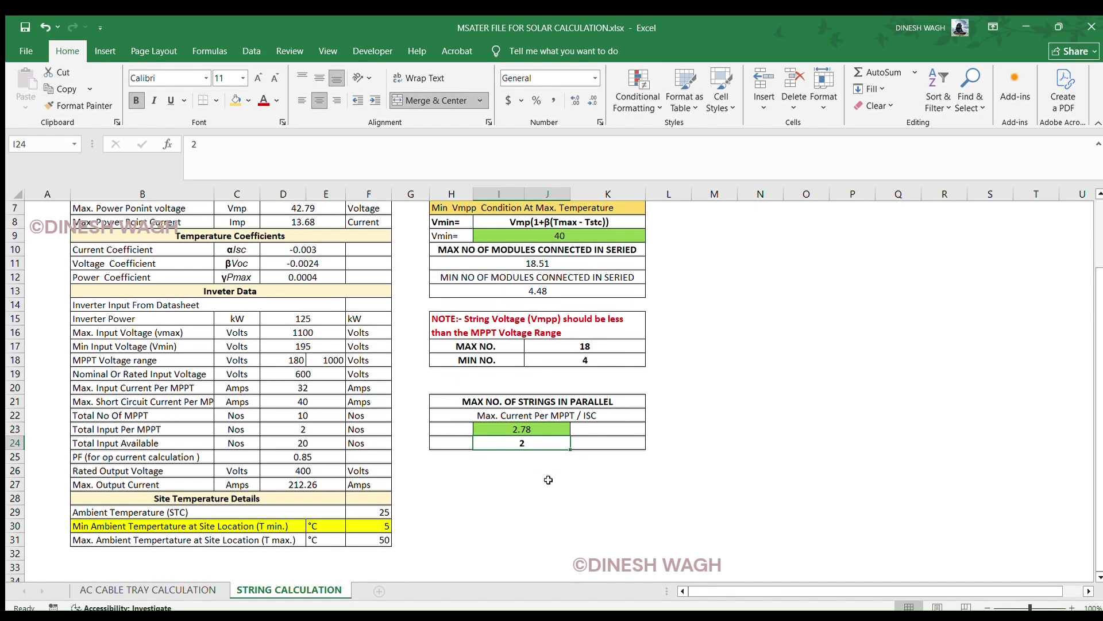
# - Enter 'Thanks For Watching' in H26, correcting the typos along the way
pyautogui.click(439, 470)
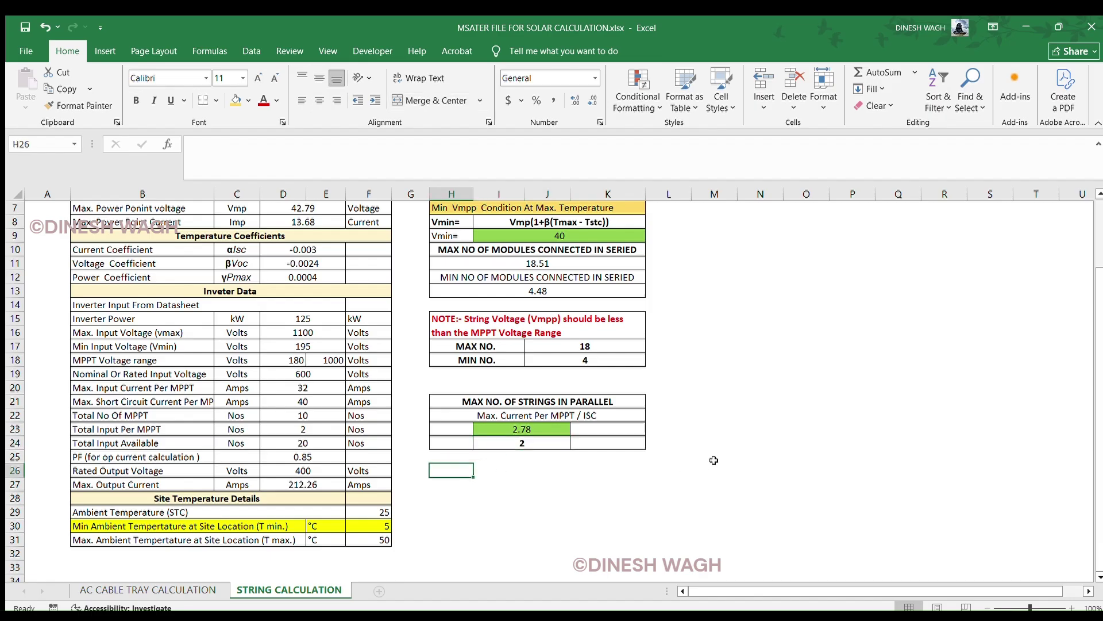
pyautogui.write('Tnaks')
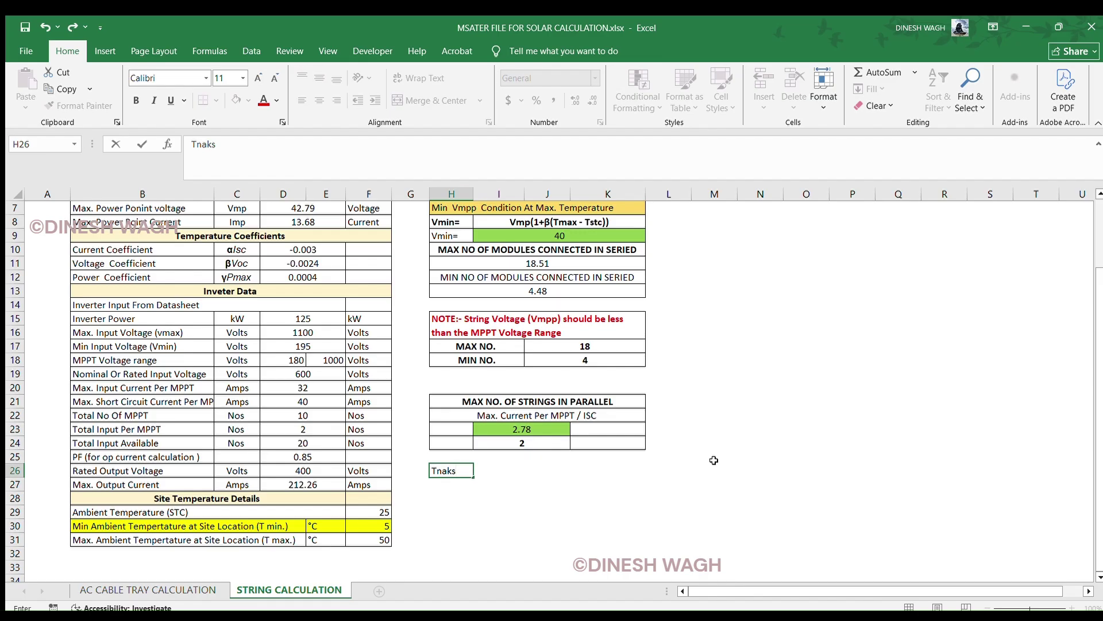
pyautogui.press('BackSpace')
pyautogui.press('BackSpace')
pyautogui.press('BackSpace')
pyautogui.write('Hanks')
pyautogui.press('BackSpace')
pyautogui.press('BackSpace')
pyautogui.press('BackSpace')
pyautogui.write('hanks For Watching')
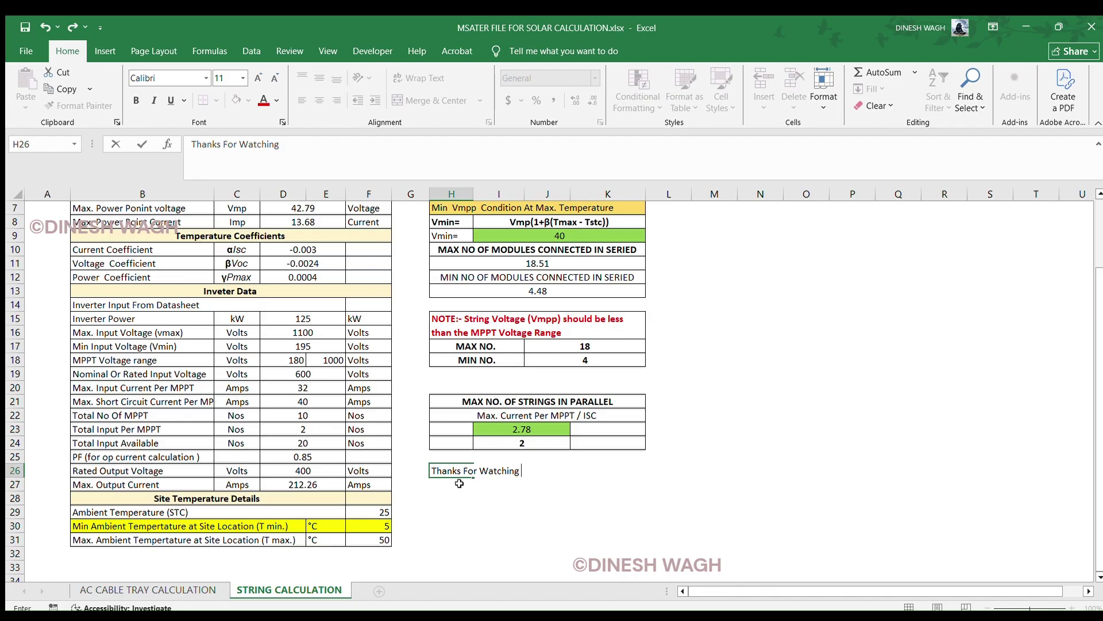
pyautogui.press('Return')
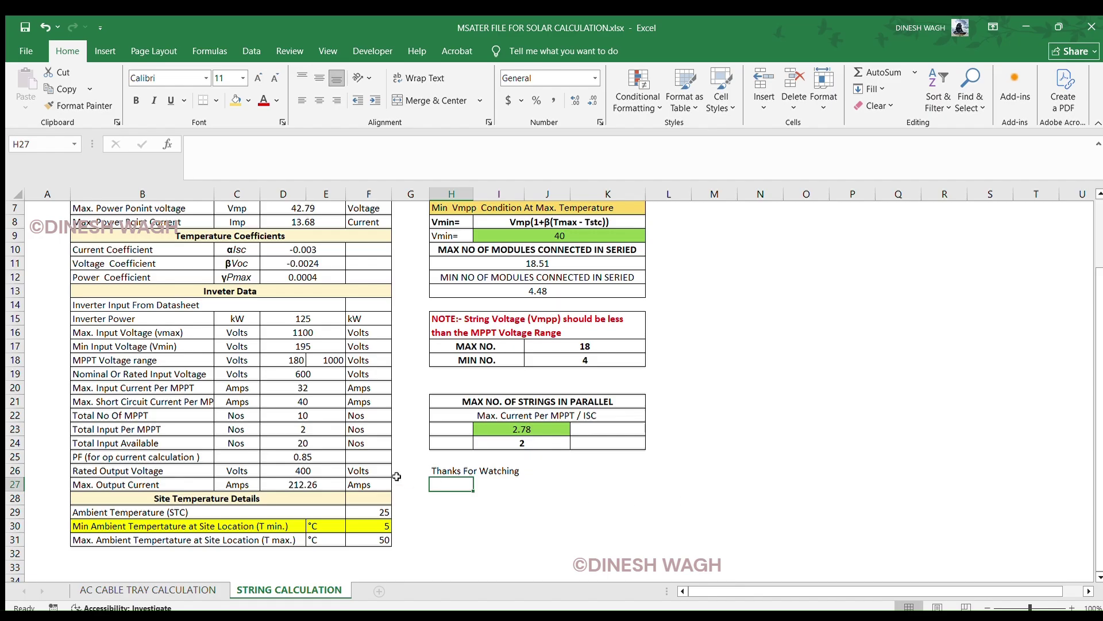
pyautogui.scroll(2, 396, 476)
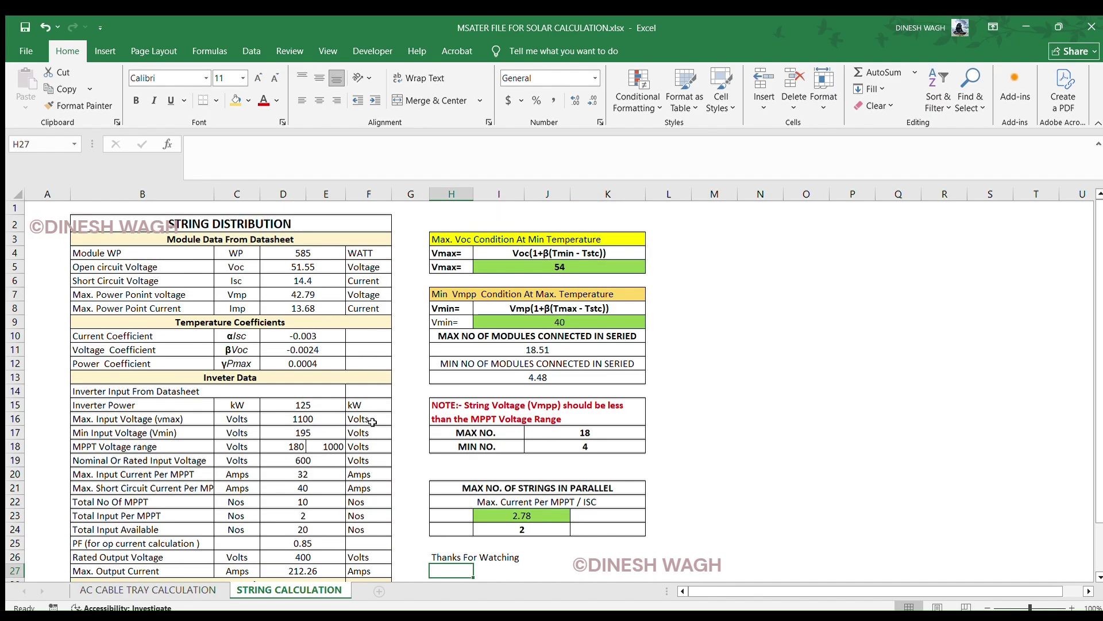
# - Merge G5:G18 into one cell, then cancel a test entry to leave it empty
pyautogui.click(400, 405)
pyautogui.moveTo(410, 267); pyautogui.dragTo(411, 448)
pyautogui.click(420, 101)
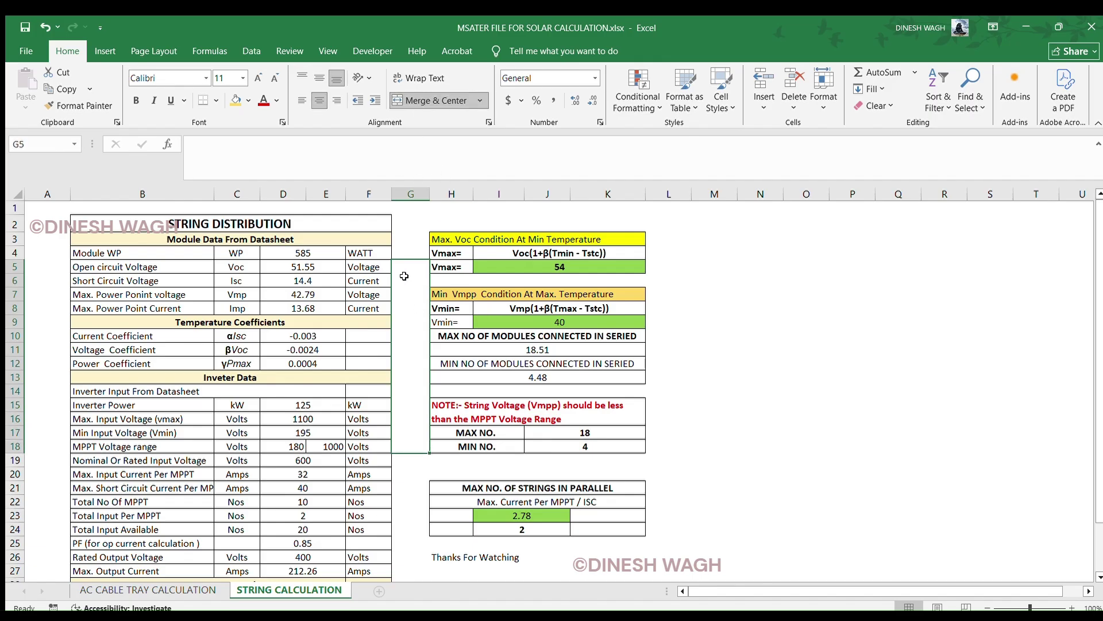
pyautogui.write('d')
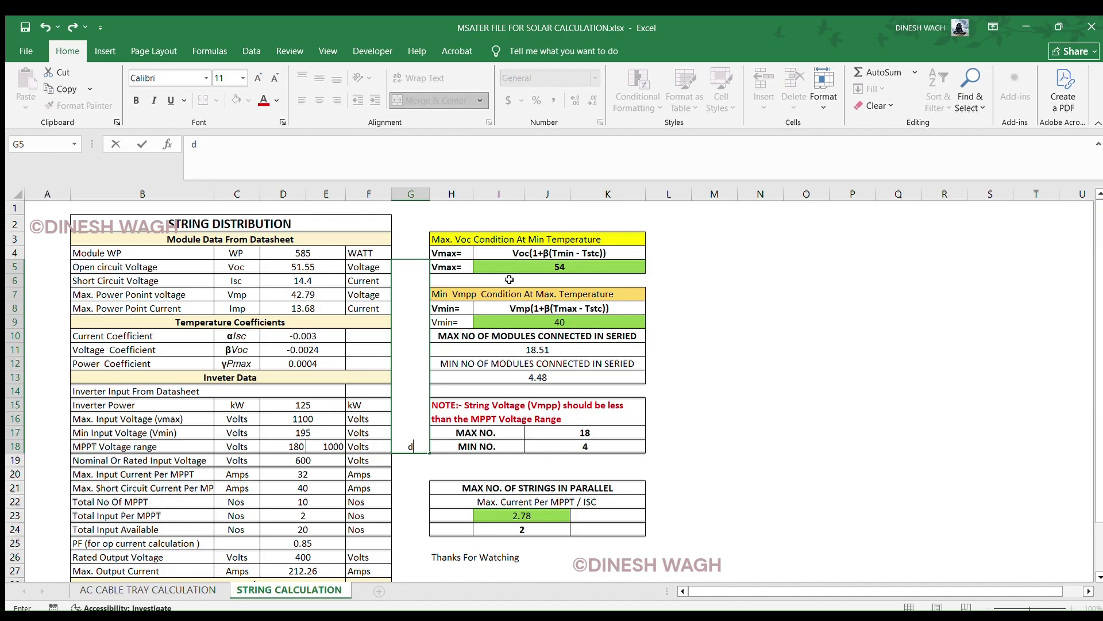
pyautogui.hotkey('alt', 'Return')
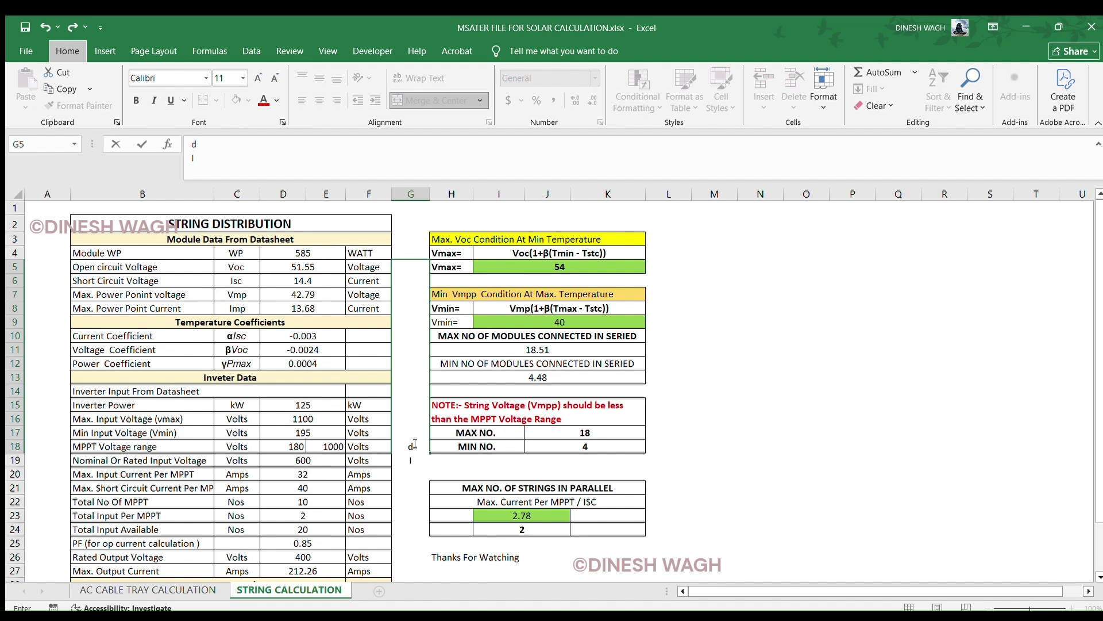
pyautogui.press('Escape')
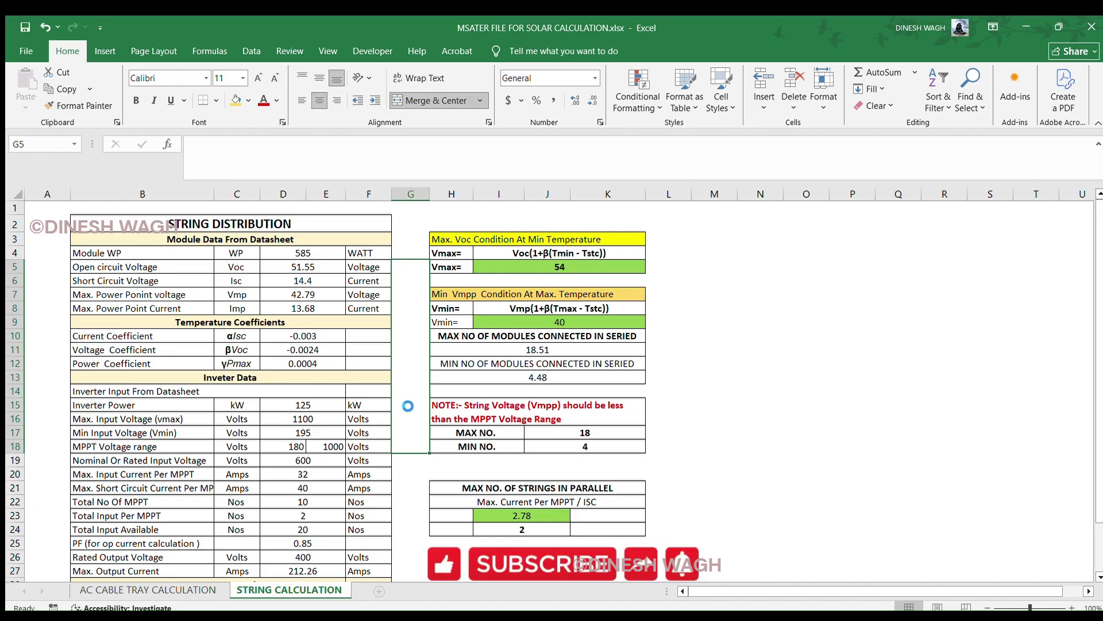
pyautogui.scroll(-2, 408, 406)
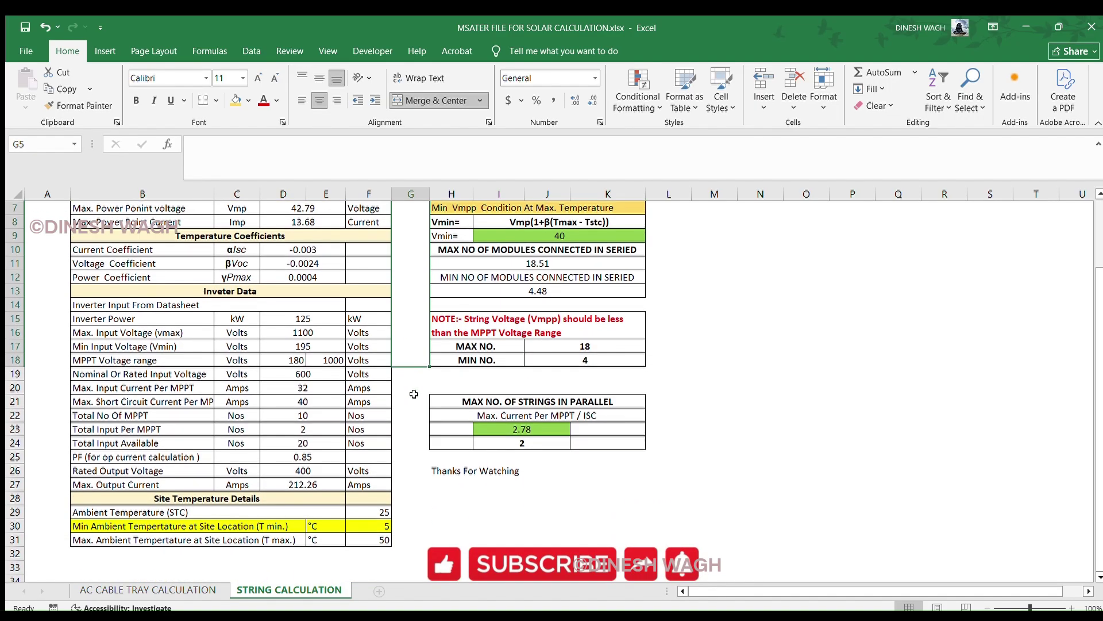
# - Enter LIKE, SHARE and COMMENT in H27, H28 and H29
pyautogui.click(560, 480)
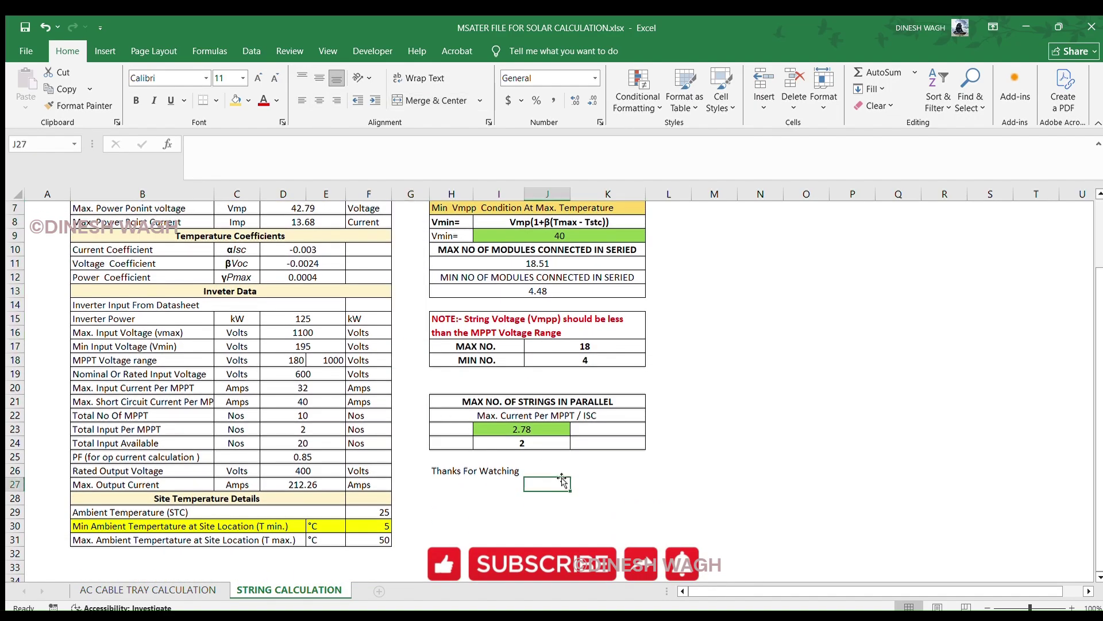
pyautogui.click(445, 468)
pyautogui.click(437, 480)
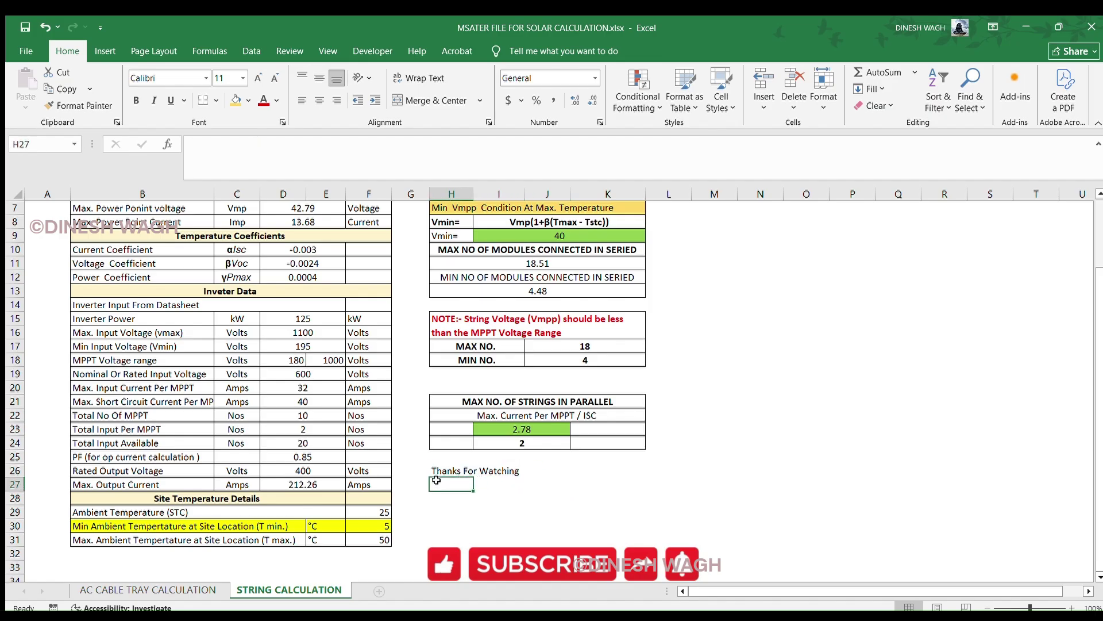
pyautogui.write('LIKE')
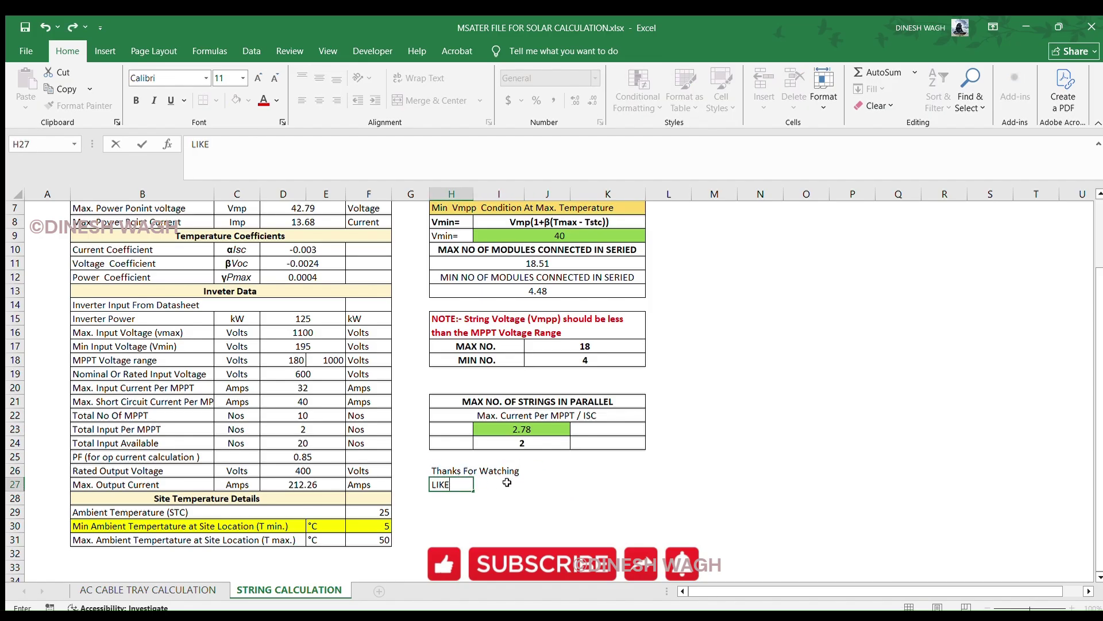
pyautogui.press('Return')
pyautogui.write('SHARE')
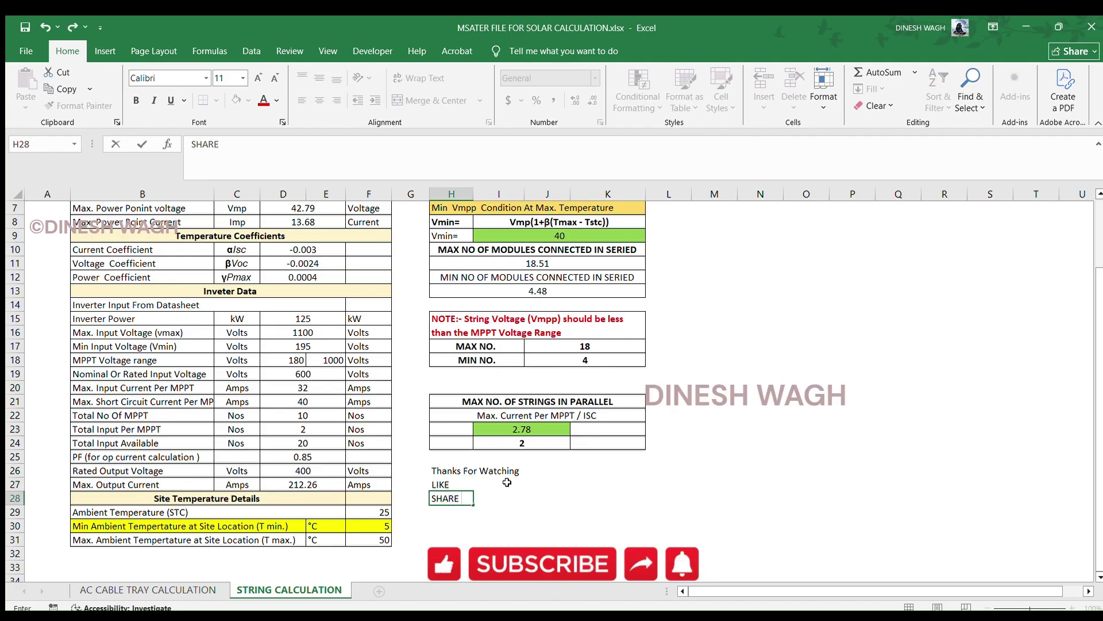
pyautogui.press('Return')
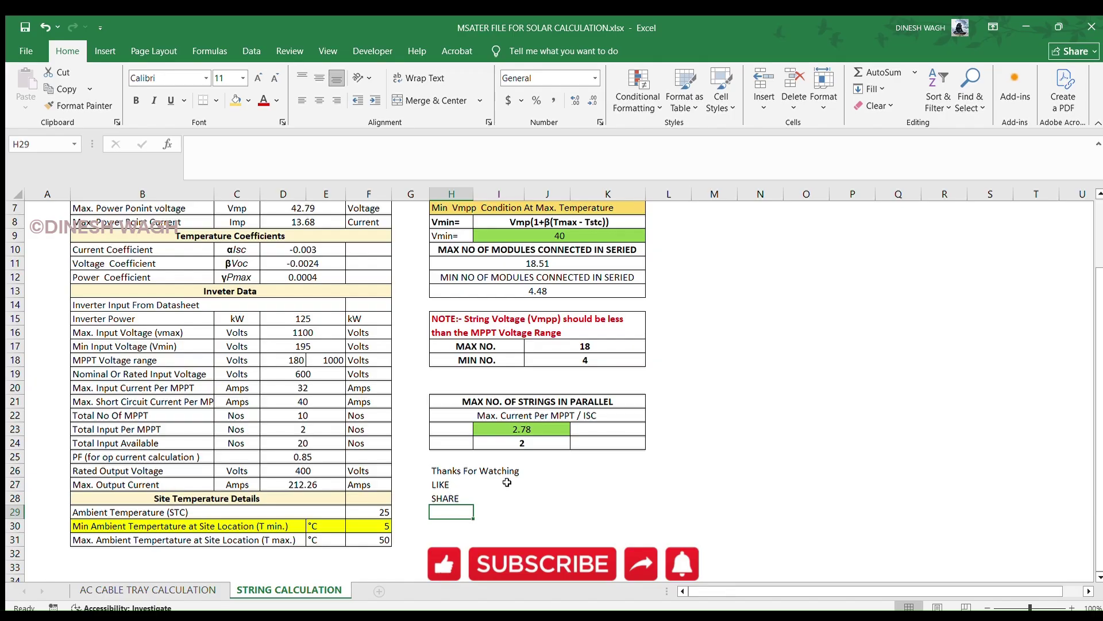
pyautogui.write('COMMENT')
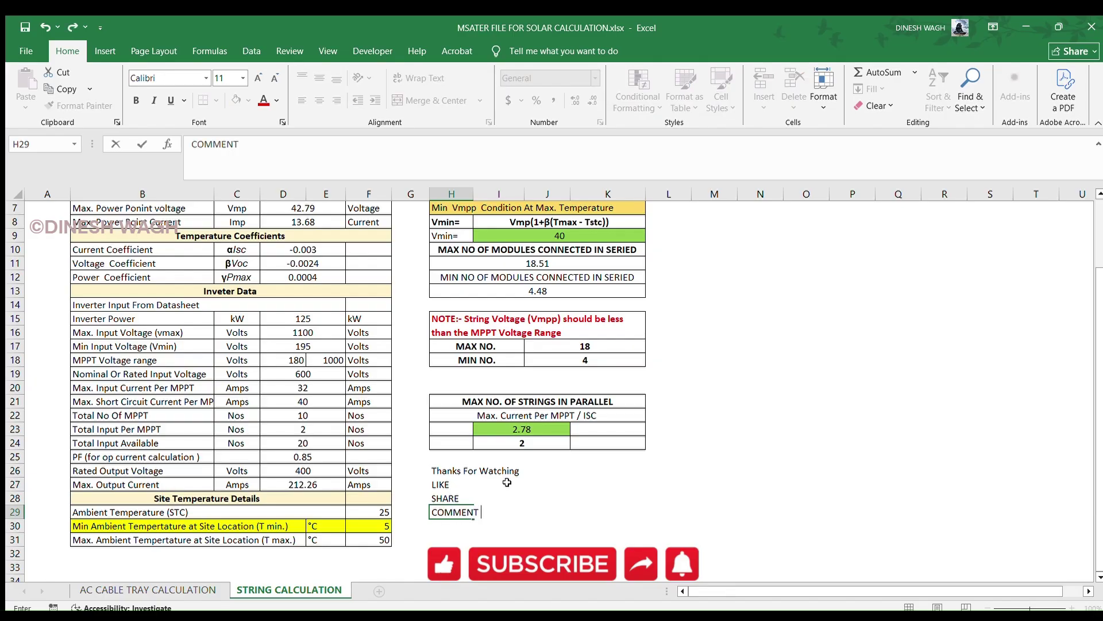
pyautogui.press('Return')
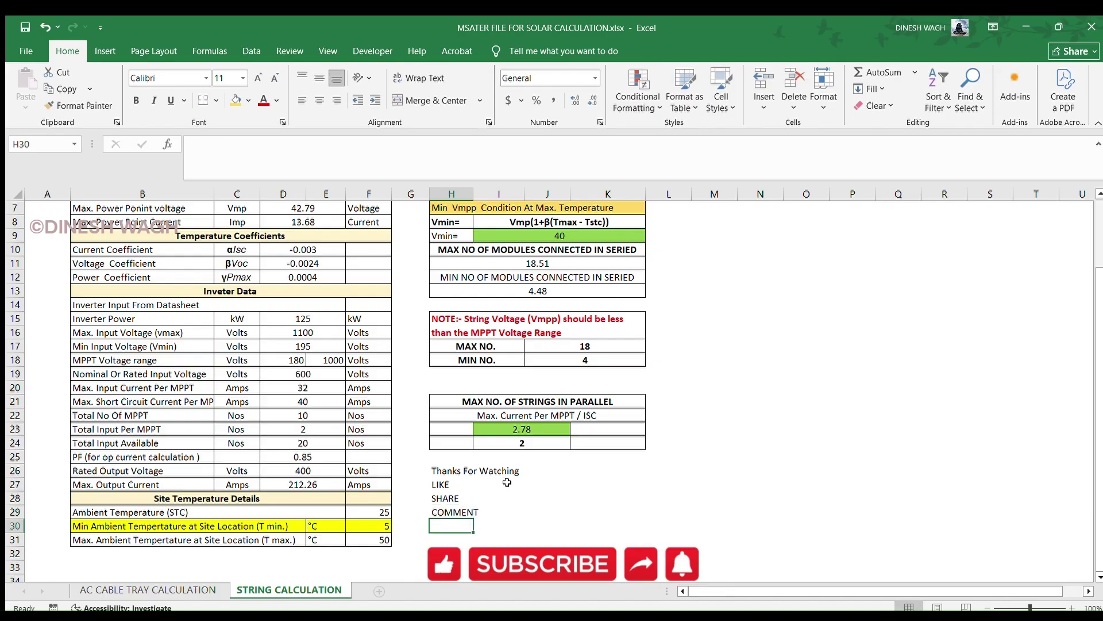